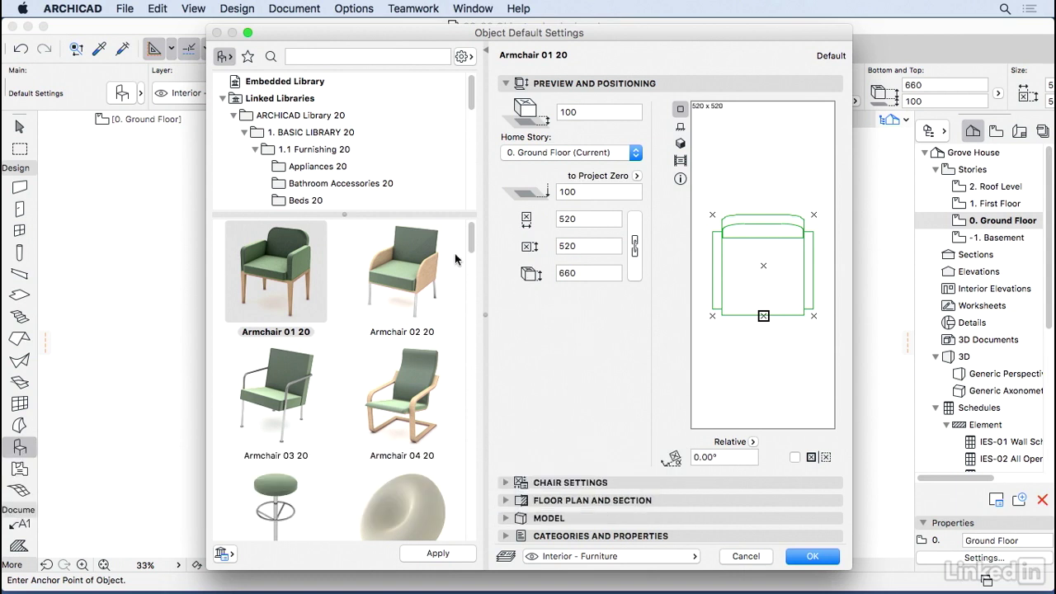
Enlarge the library folder tree area and display the library objects as medium icons.
{"action": "left_click_drag", "start_coordinate": [341, 212], "coordinate": [343, 297]}
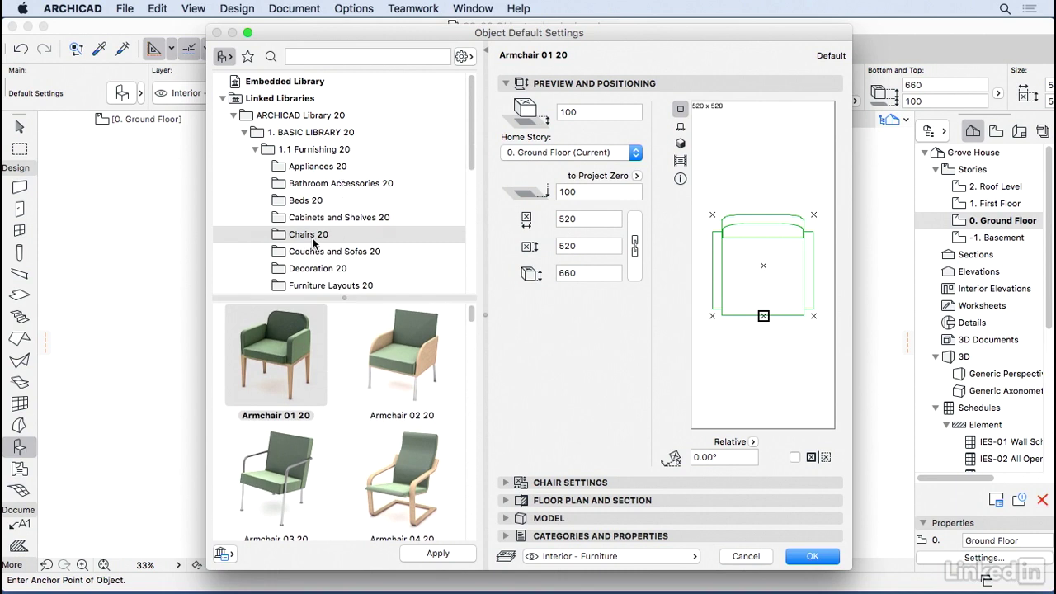
{"action": "left_click_drag", "start_coordinate": [466, 154], "coordinate": [480, 126]}
{"action": "left_click", "coordinate": [466, 57]}
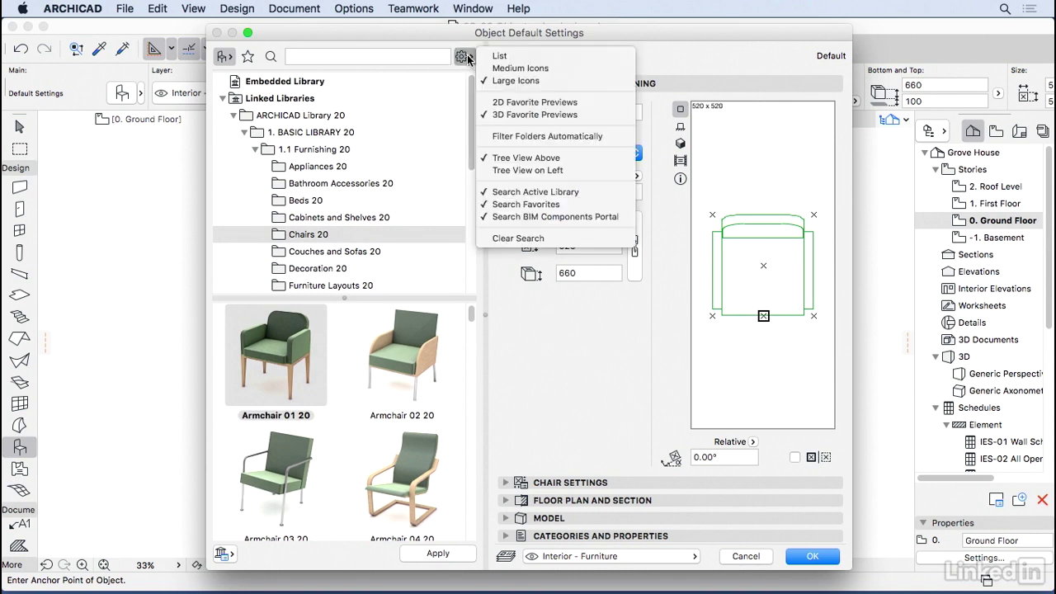
{"action": "left_click", "coordinate": [527, 72]}
{"action": "mouse_move", "coordinate": [473, 325]}
{"action": "left_mouse_down"}
{"action": "mouse_move", "coordinate": [473, 355]}
{"action": "mouse_move", "coordinate": [480, 327]}
{"action": "left_mouse_up"}
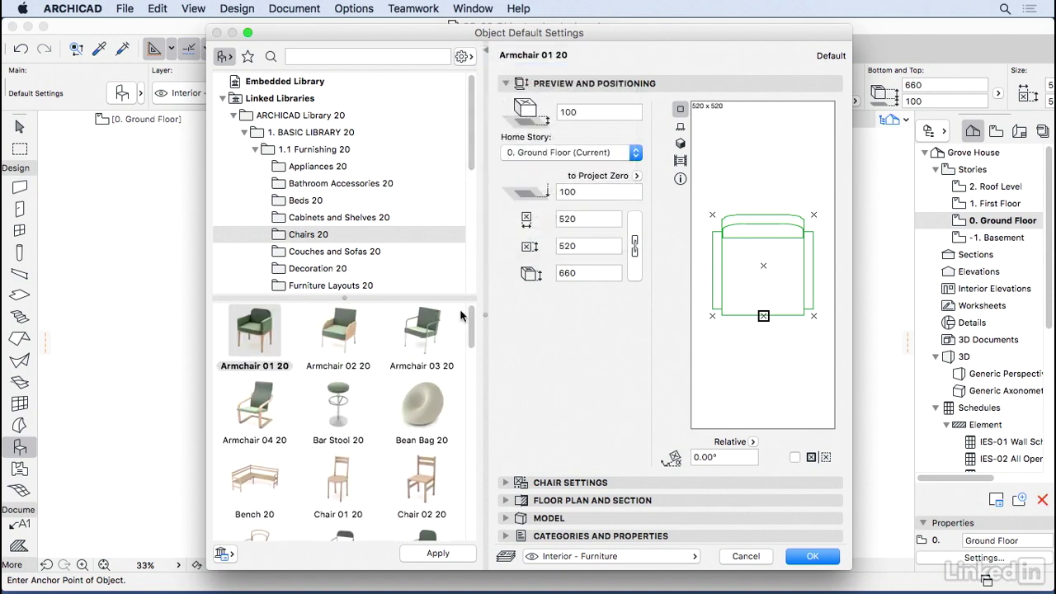
Browse the furnishing folders Appliances 20, Bathroom Accessories 20, Beds 20, Chairs 20 and Medical Equipment 20.
{"action": "left_click", "coordinate": [306, 168]}
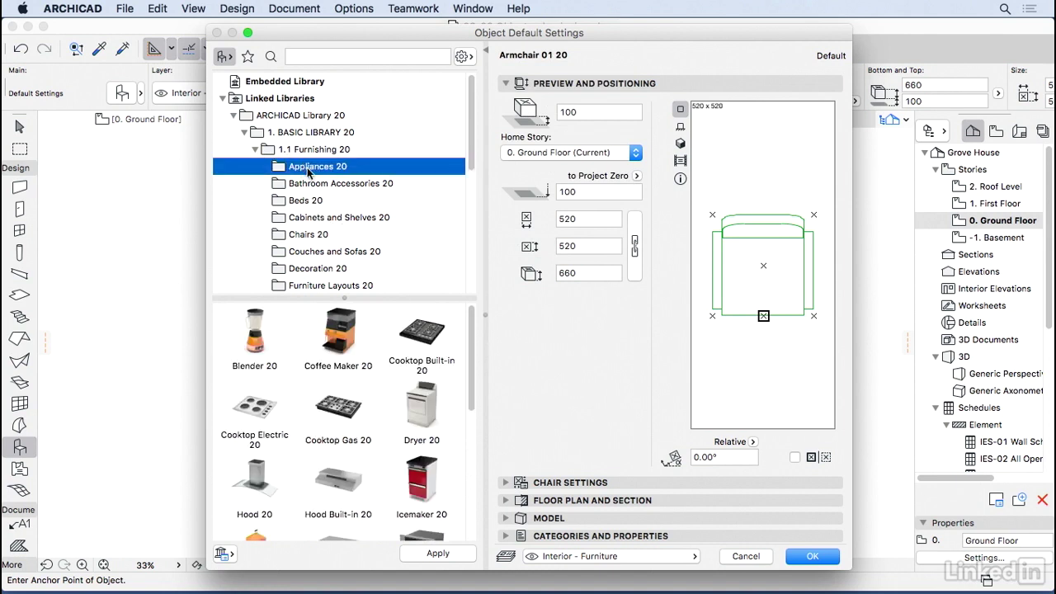
{"action": "scroll", "coordinate": [476, 157], "scroll_direction": "down", "scroll_amount": 3}
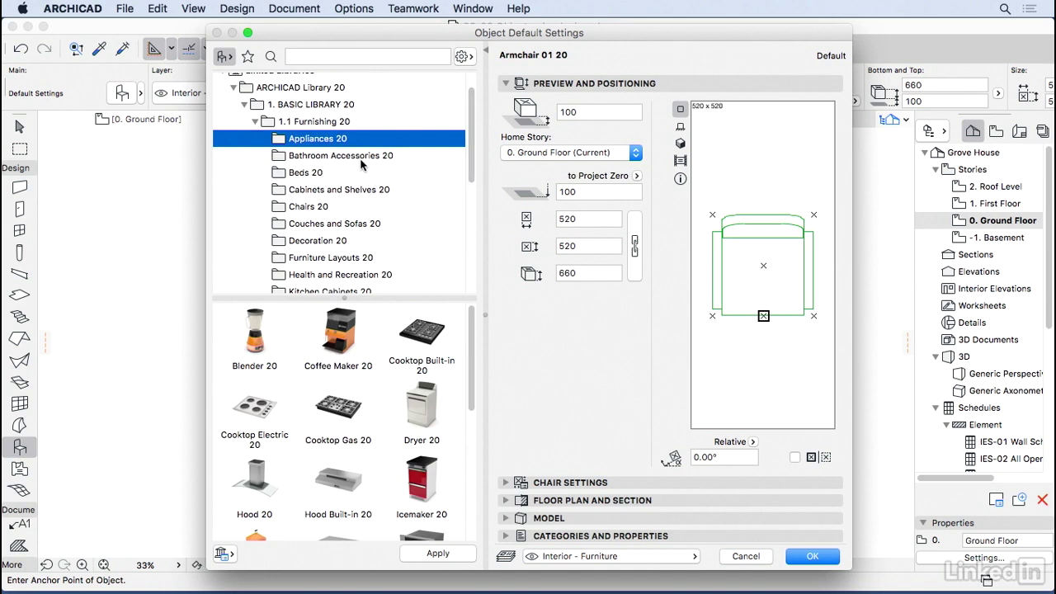
{"action": "left_click", "coordinate": [361, 156]}
{"action": "left_click", "coordinate": [330, 174]}
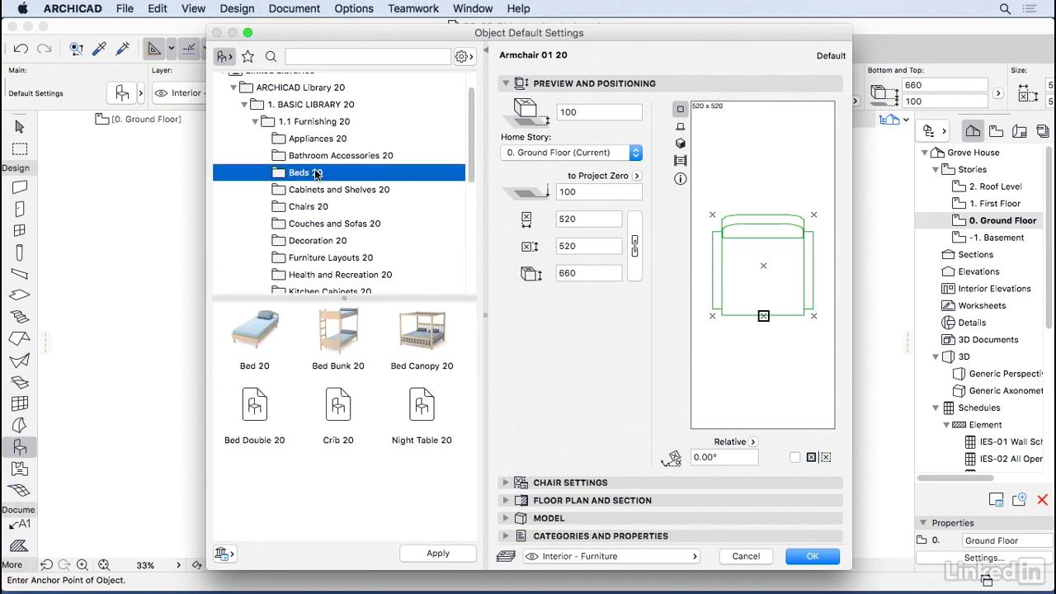
{"action": "left_click", "coordinate": [301, 208]}
{"action": "scroll", "coordinate": [474, 213], "scroll_direction": "down", "scroll_amount": 5}
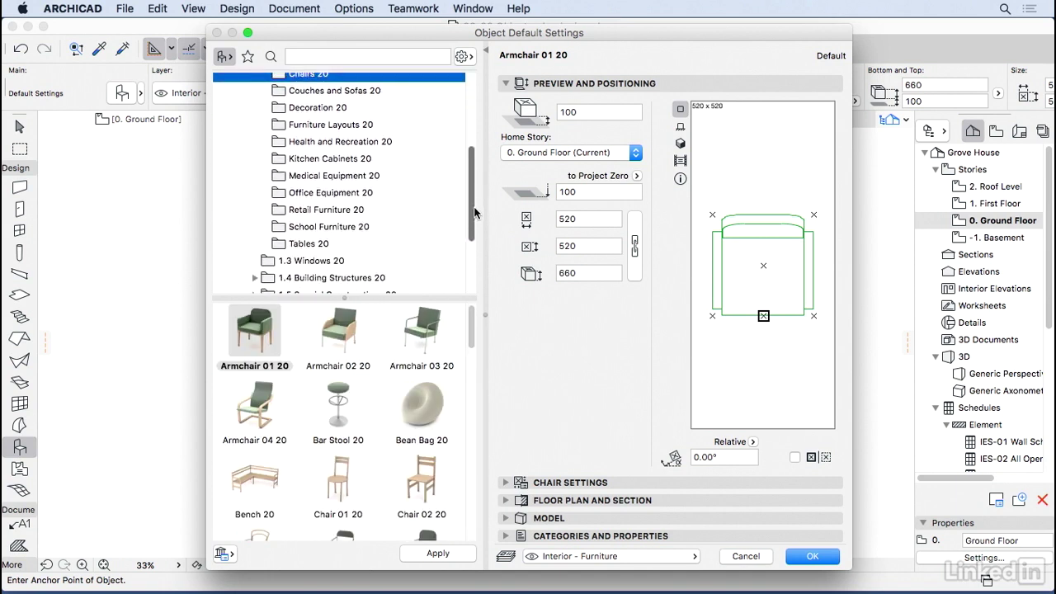
{"action": "left_click", "coordinate": [353, 175]}
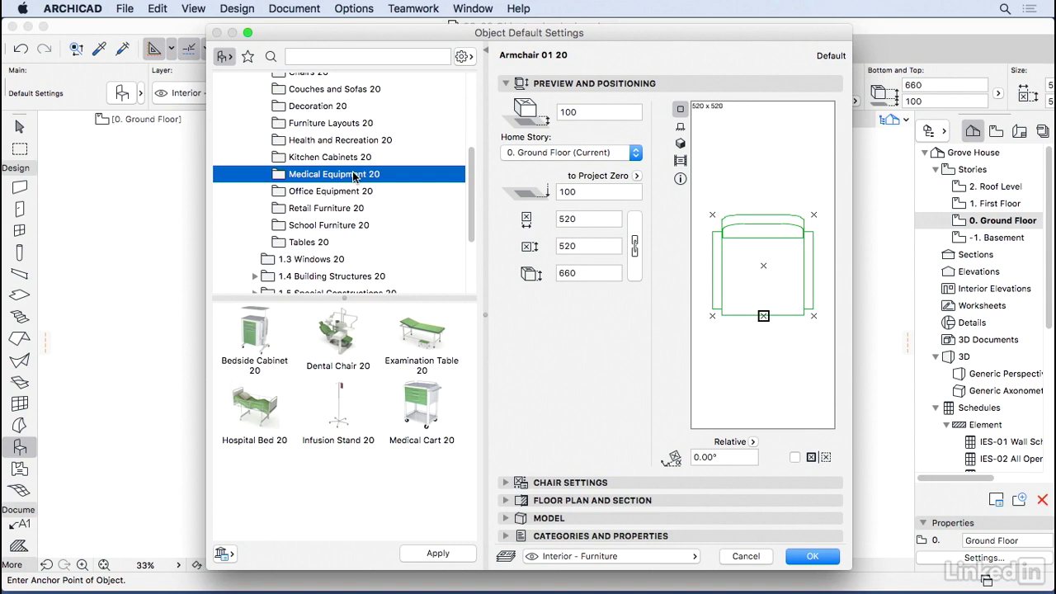
Look through the skylight objects in the 1.3 Windows 20 folder.
{"action": "left_click", "coordinate": [318, 259]}
{"action": "scroll", "coordinate": [474, 345], "scroll_direction": "down", "scroll_amount": 3}
{"action": "scroll", "coordinate": [473, 344], "scroll_direction": "down", "scroll_amount": 3}
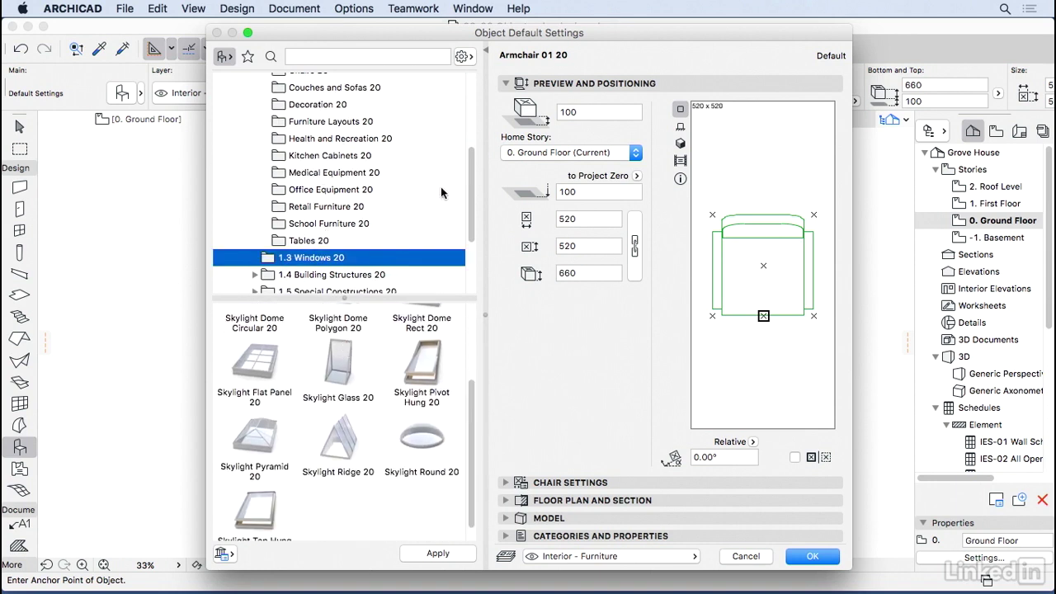
{"action": "scroll", "coordinate": [474, 187], "scroll_direction": "down", "scroll_amount": 3}
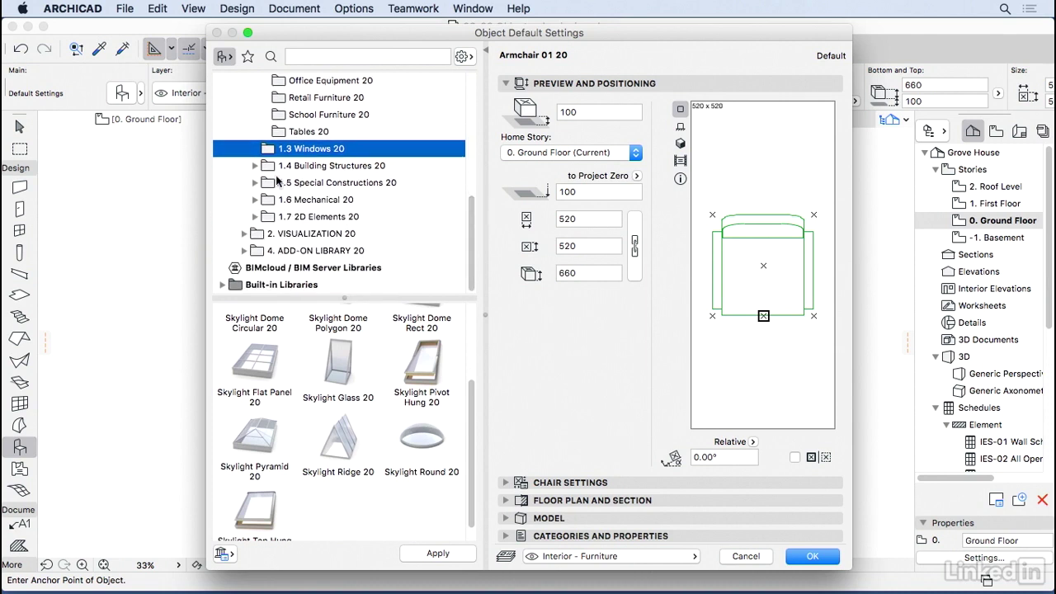
Select Profiled Sheet 20 from the Cladding 20 building structures and review the available profile shapes in its profile settings.
{"action": "left_click", "coordinate": [255, 166]}
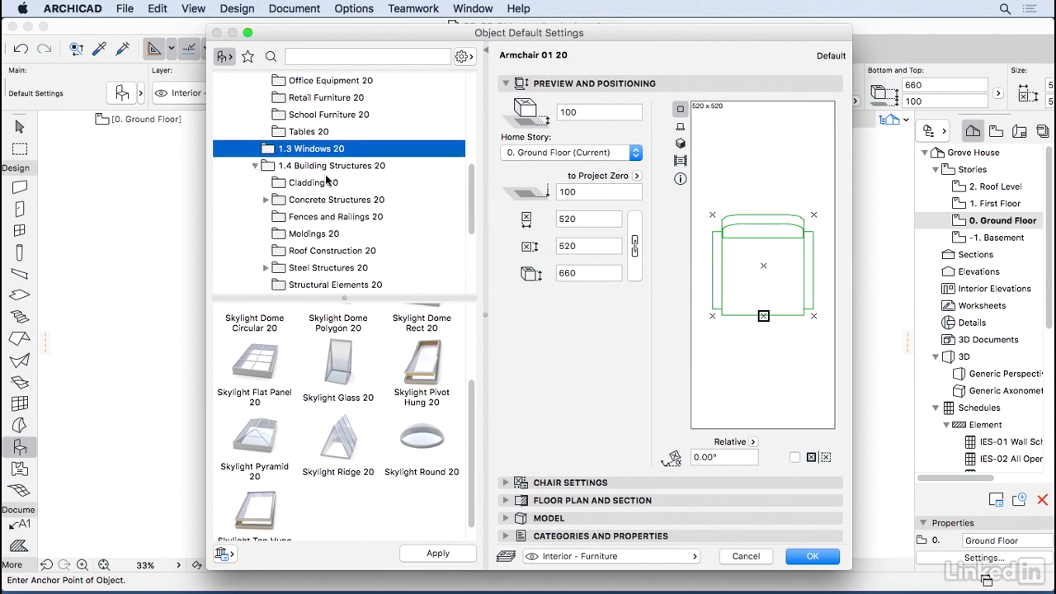
{"action": "left_click", "coordinate": [321, 185]}
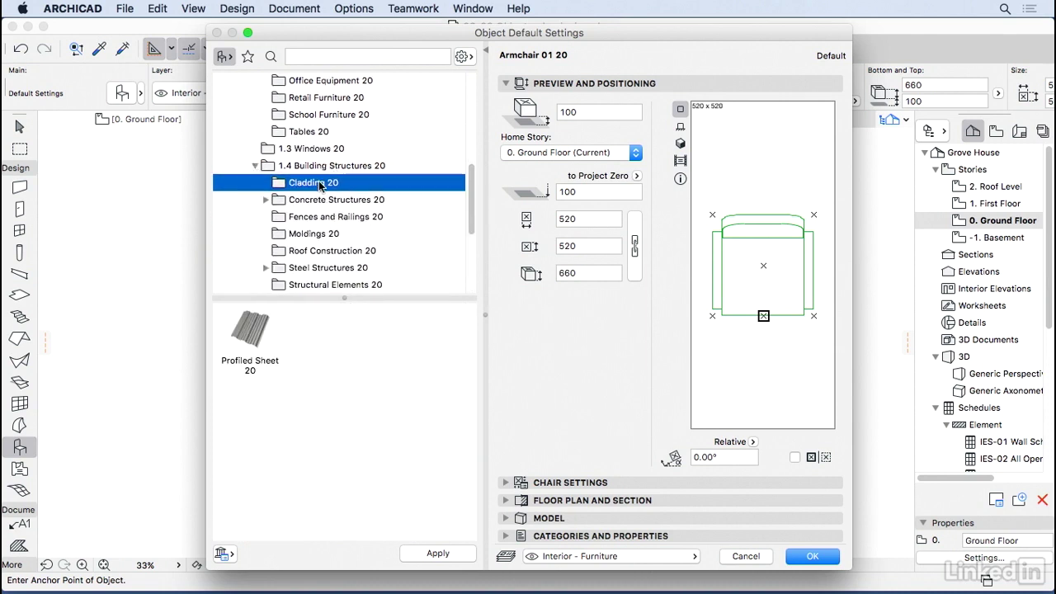
{"action": "left_click", "coordinate": [257, 327]}
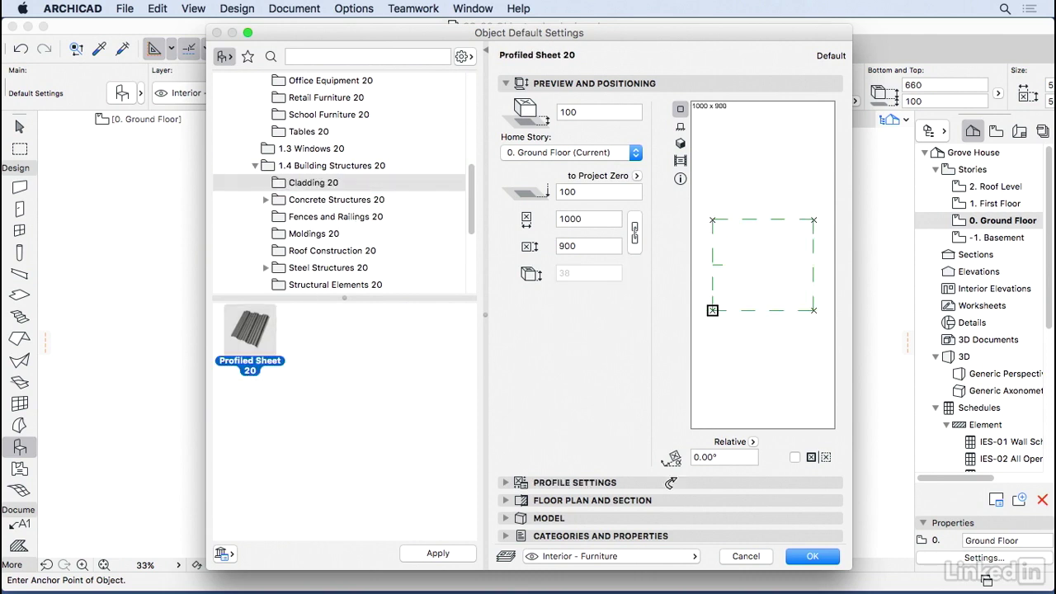
{"action": "left_click", "coordinate": [614, 482]}
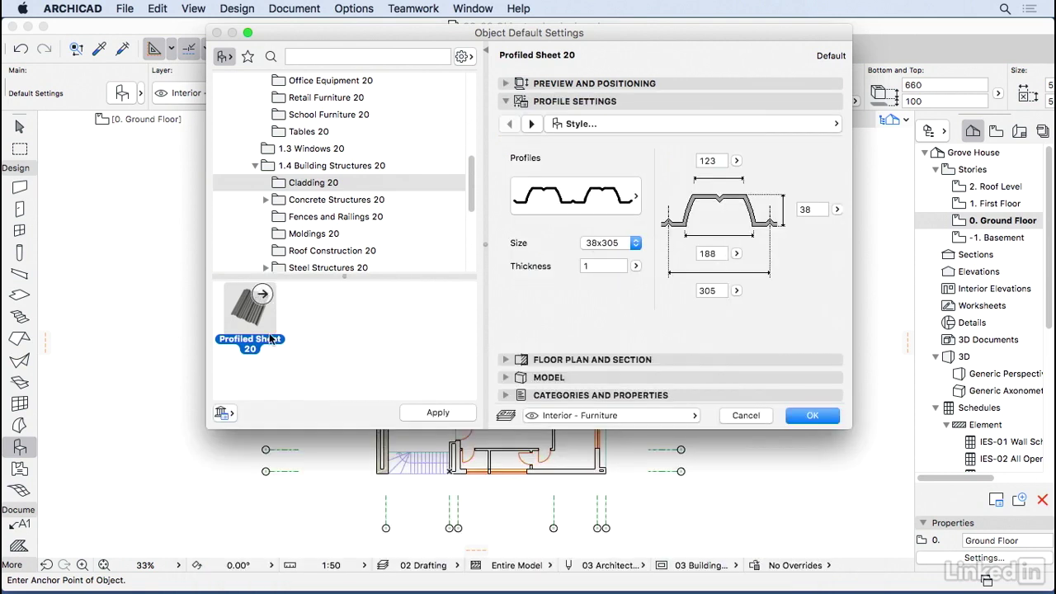
{"action": "left_click", "coordinate": [634, 212]}
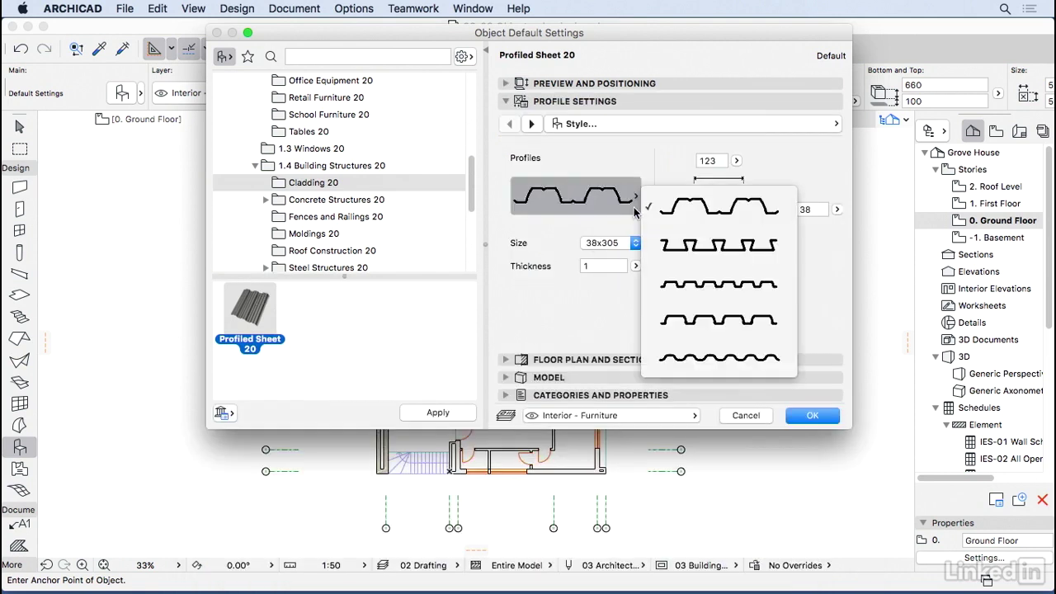
{"action": "left_click", "coordinate": [634, 209]}
Select Rail Post with Panels 20 from Fences and Railings 20, try the sloped inclination and return it to horizontal.
{"action": "left_click", "coordinate": [289, 218]}
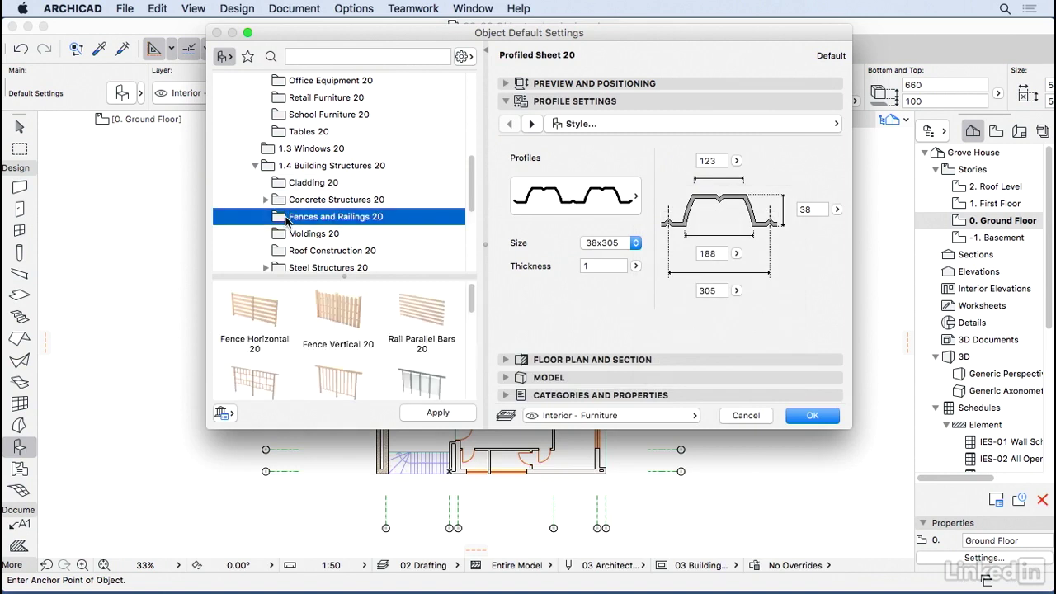
{"action": "left_click", "coordinate": [404, 377]}
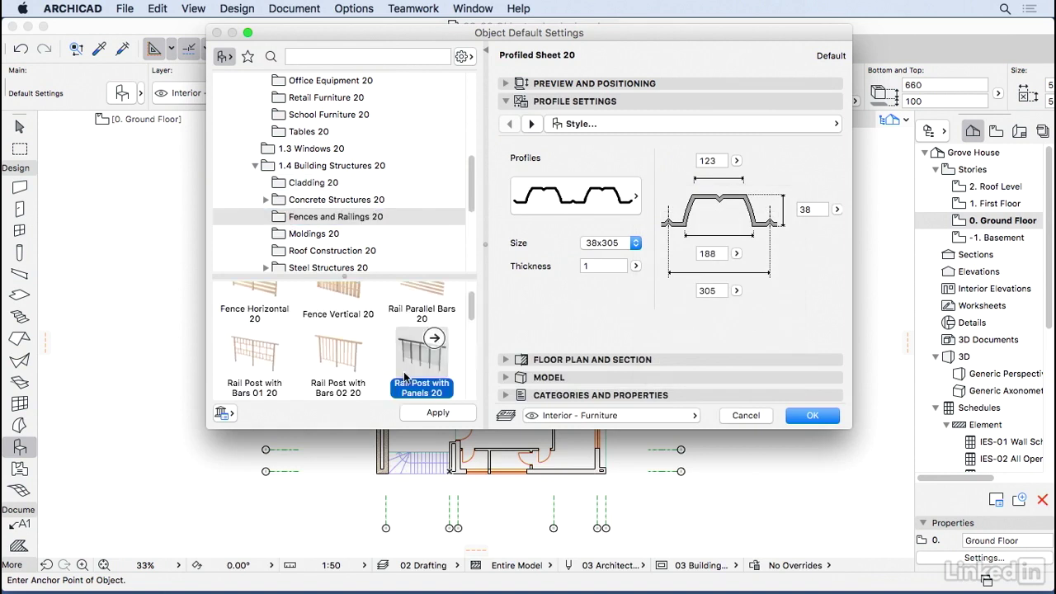
{"action": "left_click", "coordinate": [435, 339]}
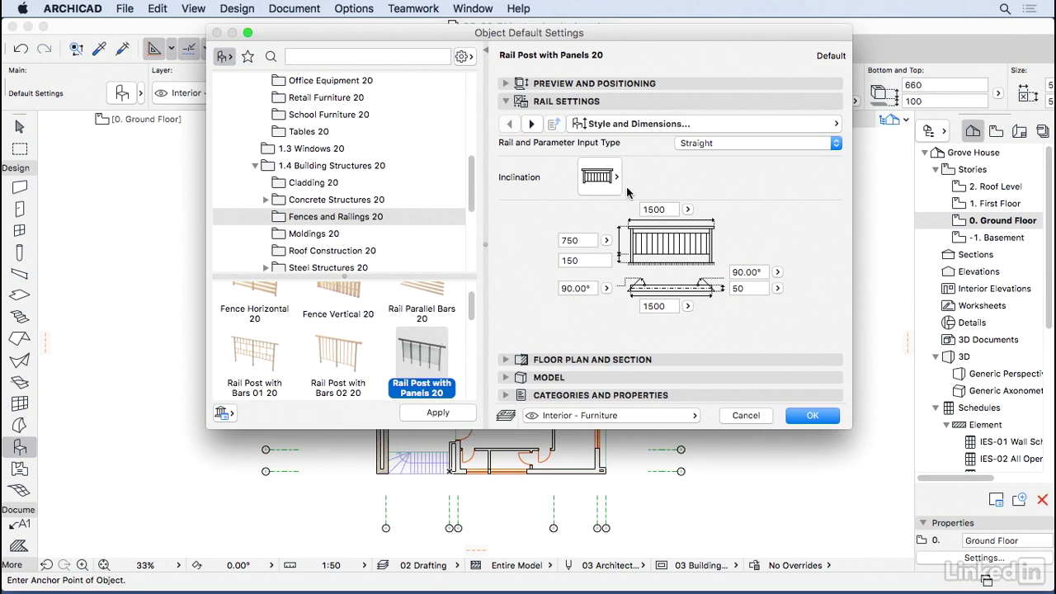
{"action": "left_click", "coordinate": [600, 177]}
{"action": "left_click", "coordinate": [665, 203]}
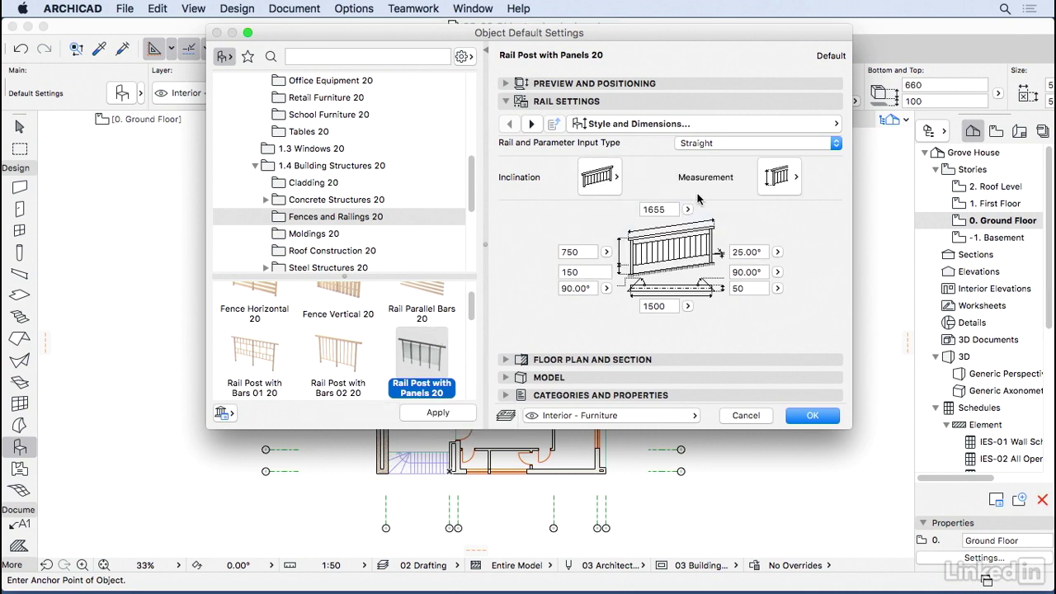
{"action": "left_click", "coordinate": [613, 180]}
{"action": "left_click", "coordinate": [669, 176]}
Browse the Elevators and Escalators 20 and Heating and Air-Cond 20 folders of the 1.6 Mechanical 20 library.
{"action": "scroll", "coordinate": [477, 214], "scroll_direction": "down", "scroll_amount": 5}
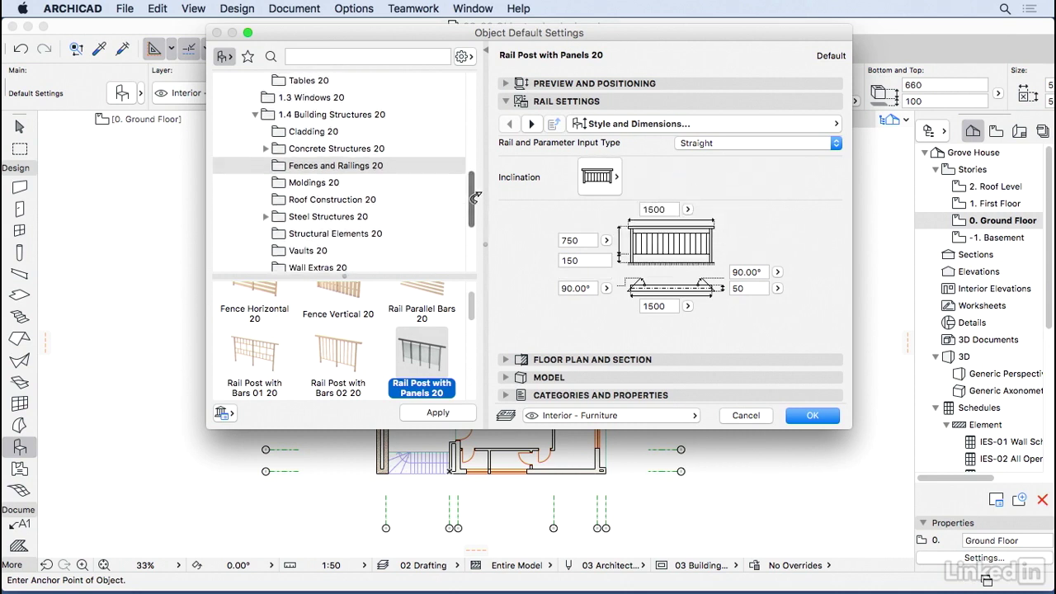
{"action": "scroll", "coordinate": [477, 219], "scroll_direction": "down", "scroll_amount": 3}
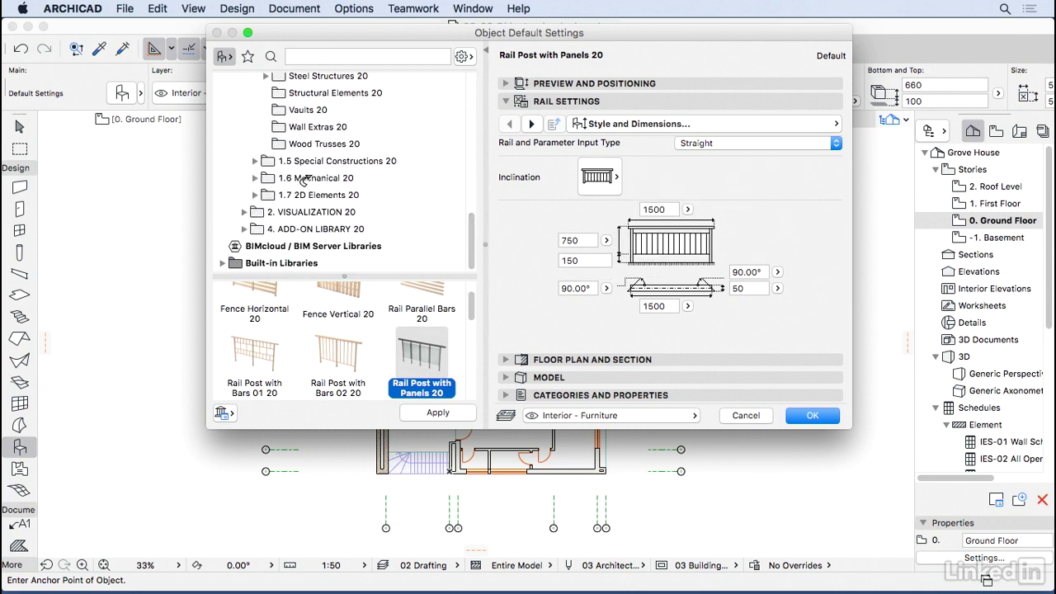
{"action": "left_click", "coordinate": [256, 178]}
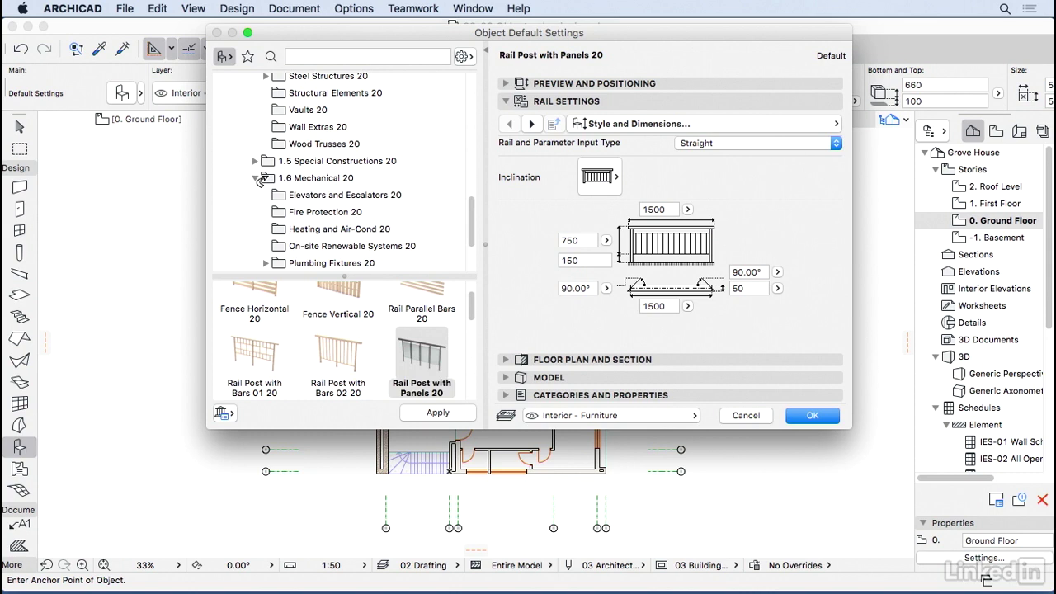
{"action": "left_click", "coordinate": [306, 194]}
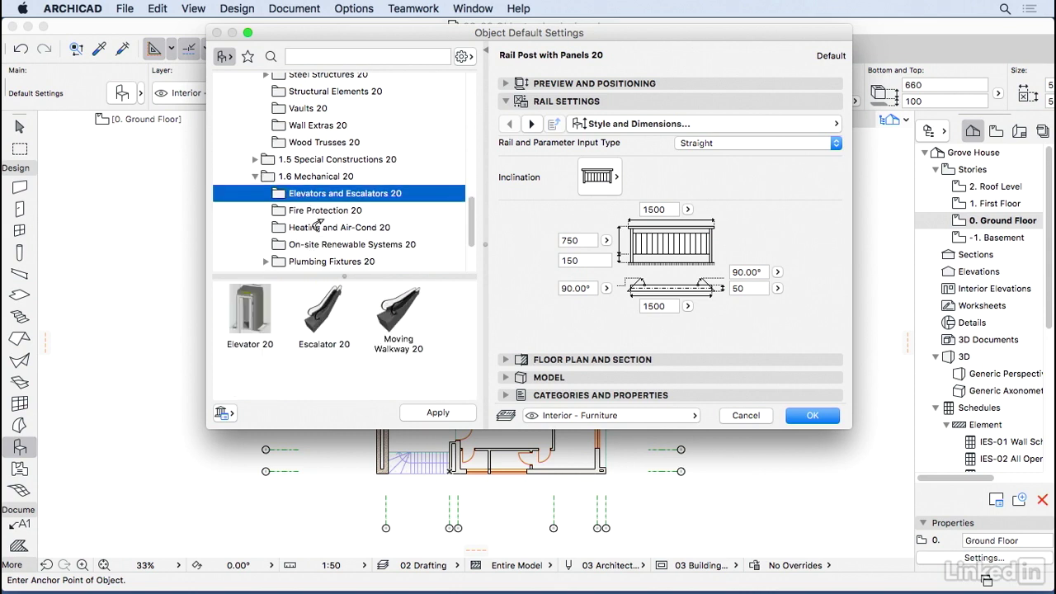
{"action": "left_click", "coordinate": [363, 227]}
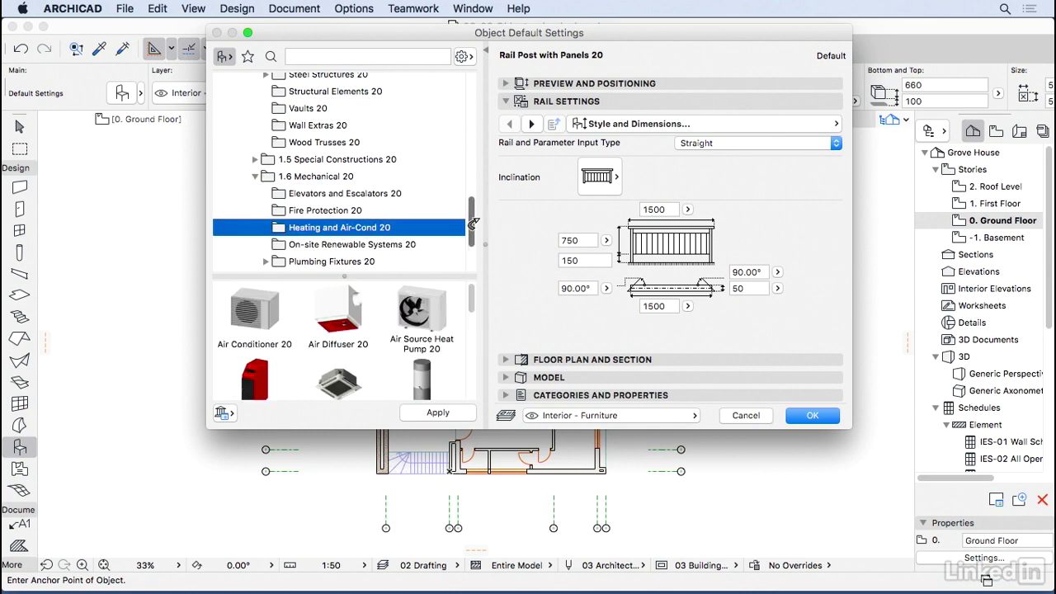
{"action": "scroll", "coordinate": [474, 235], "scroll_direction": "down", "scroll_amount": 3}
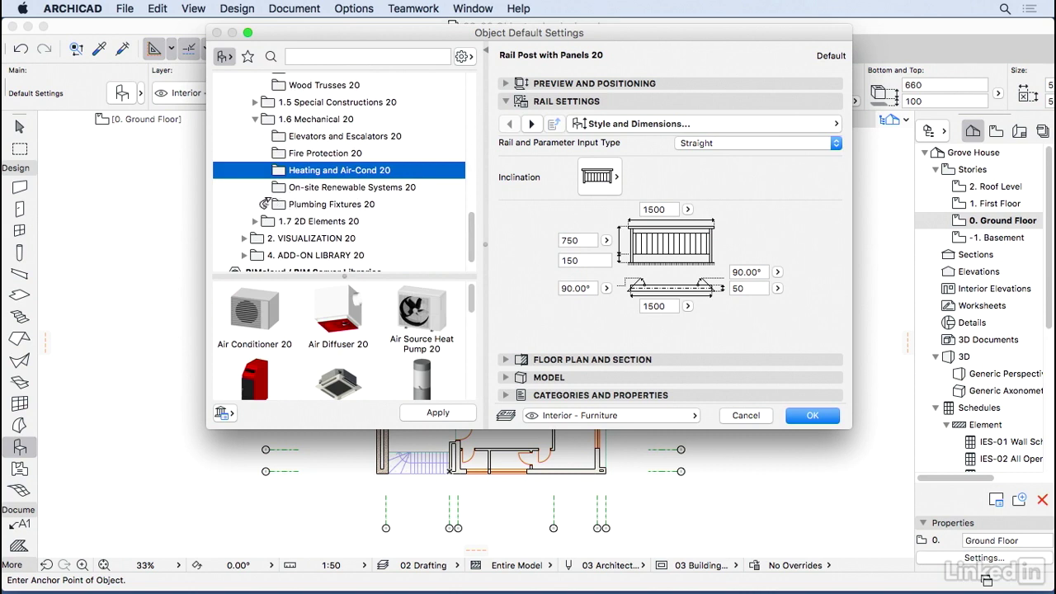
Browse the Plumbing Fixtures 20 subfolders for basins, bathtubs and showers, partitions, sinks, and taps and fountains.
{"action": "left_click", "coordinate": [264, 204]}
{"action": "left_click", "coordinate": [318, 220]}
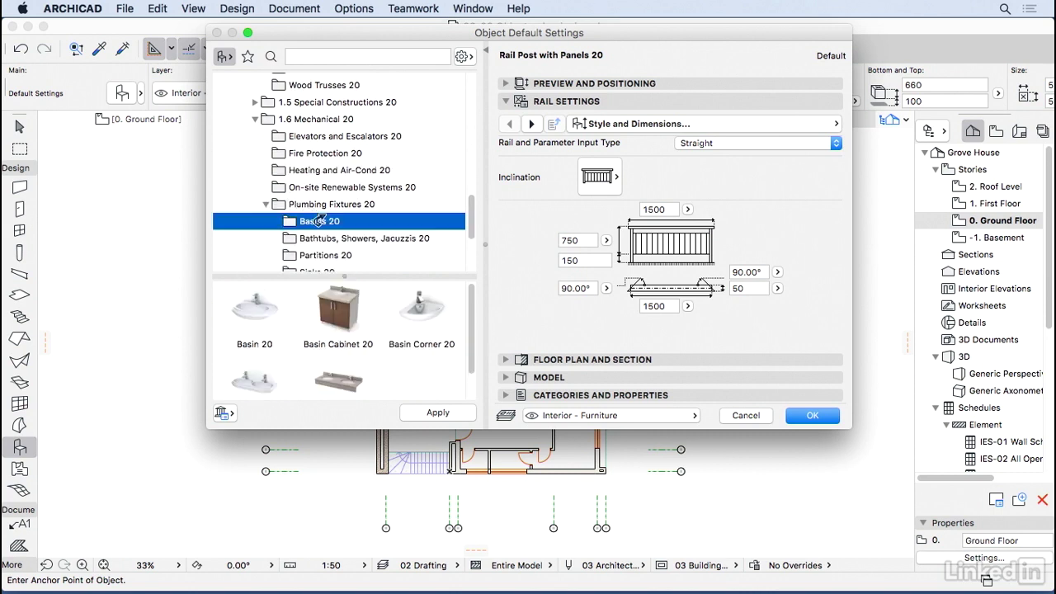
{"action": "scroll", "coordinate": [350, 343], "scroll_direction": "down", "scroll_amount": 2}
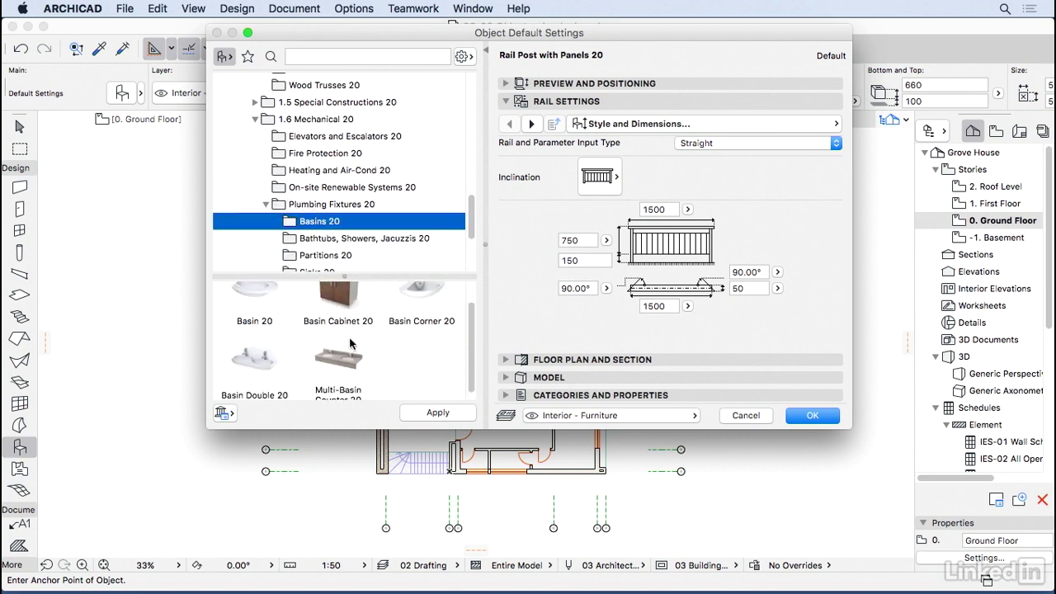
{"action": "left_click", "coordinate": [340, 238]}
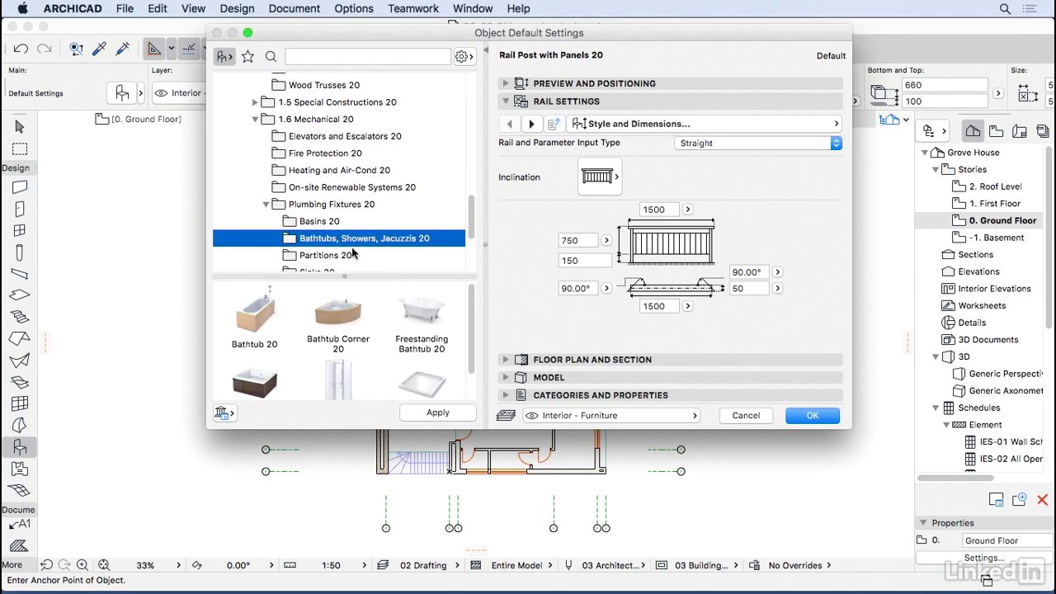
{"action": "left_click", "coordinate": [342, 257]}
{"action": "scroll", "coordinate": [470, 223], "scroll_direction": "down", "scroll_amount": 3}
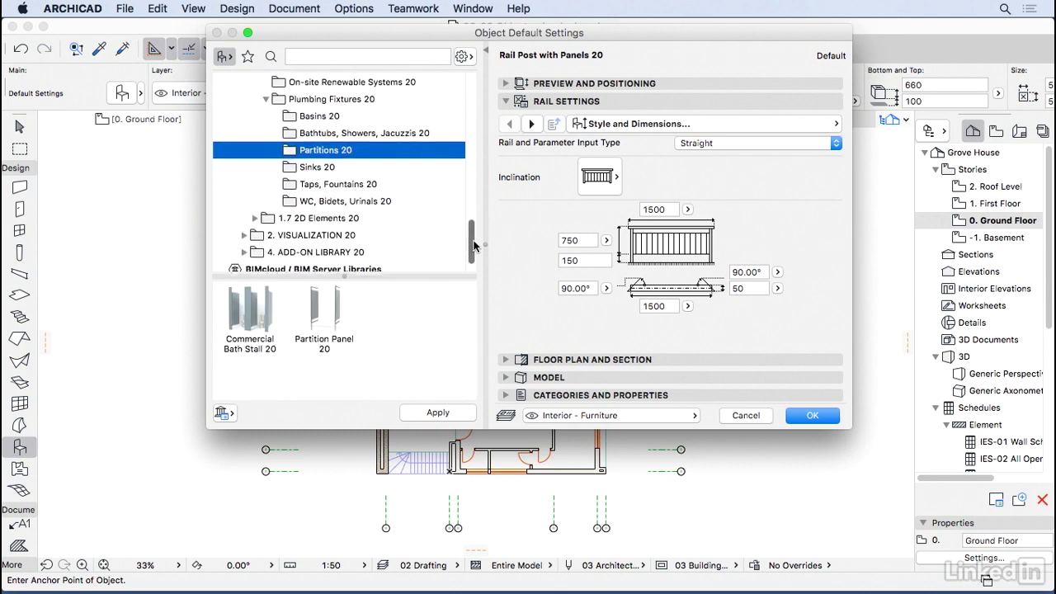
{"action": "left_click", "coordinate": [321, 166]}
{"action": "left_click", "coordinate": [335, 184]}
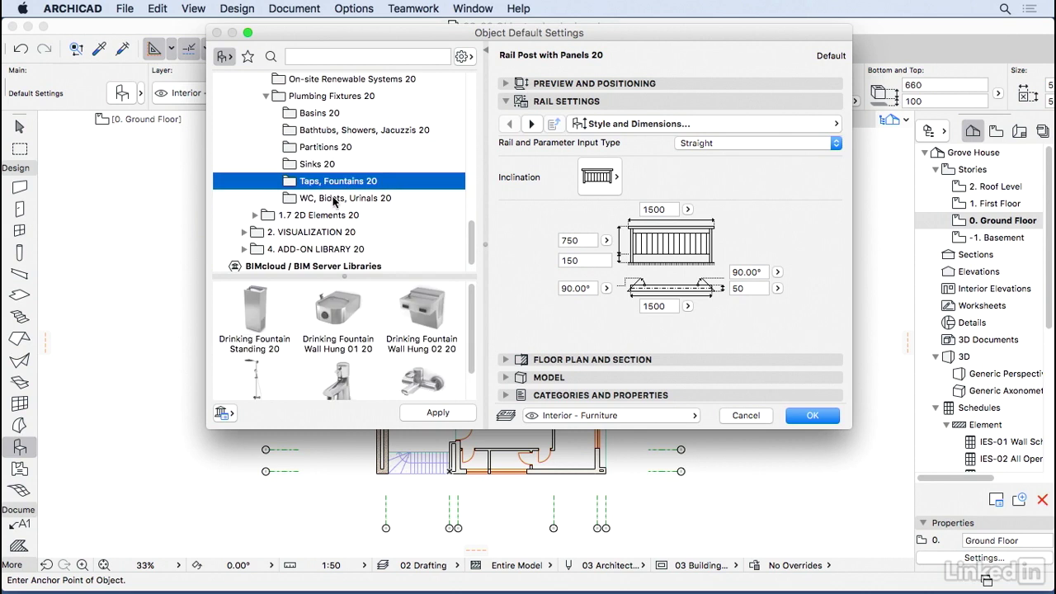
Choose the WC 20 object from the WC, Bidets, Urinals 20 folder.
{"action": "left_click", "coordinate": [320, 201]}
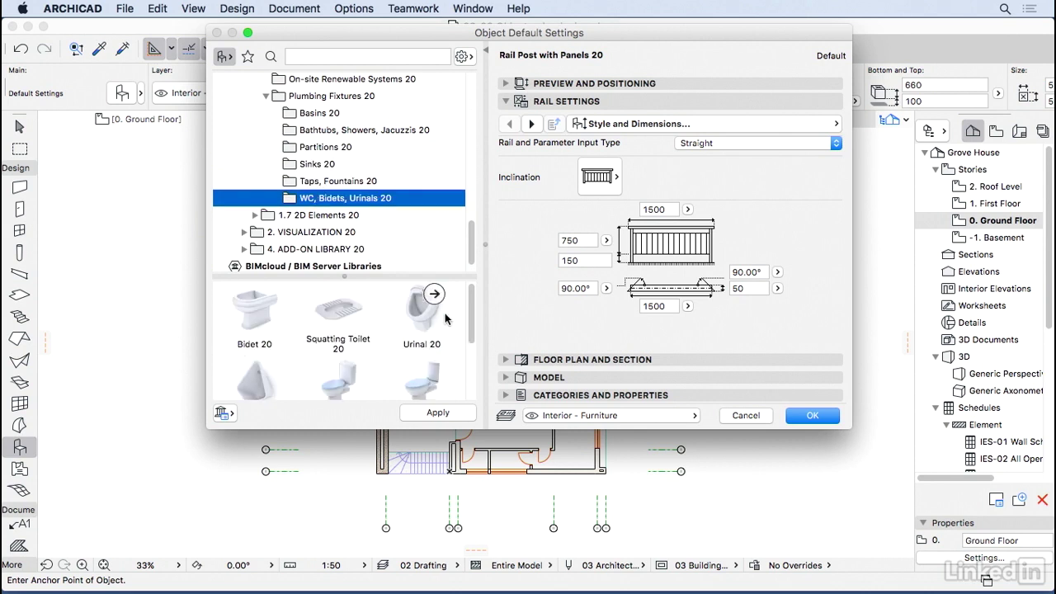
{"action": "scroll", "coordinate": [469, 308], "scroll_direction": "down", "scroll_amount": 2}
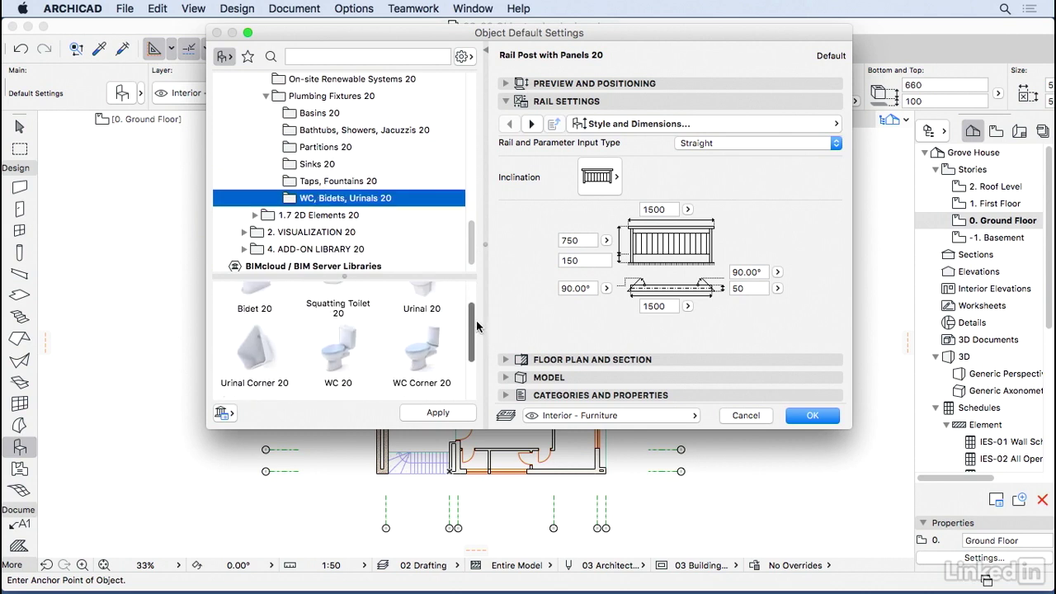
{"action": "left_click", "coordinate": [352, 338]}
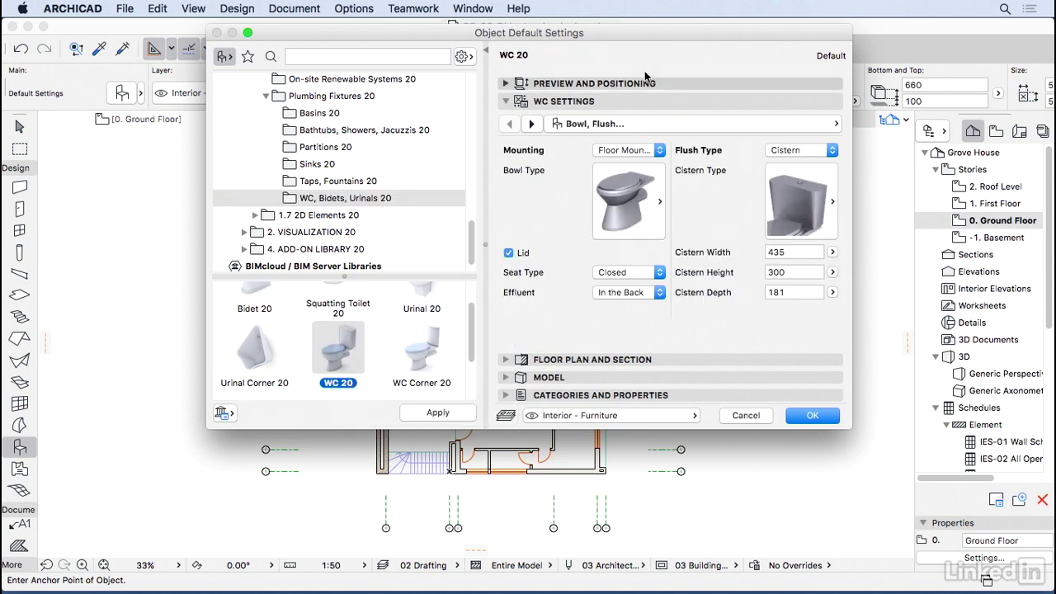
Show the WC's shaded 3D preview and set its bottom elevation relative to the home story to 0.
{"action": "left_click", "coordinate": [671, 82]}
{"action": "left_click", "coordinate": [679, 125]}
{"action": "left_click", "coordinate": [680, 144]}
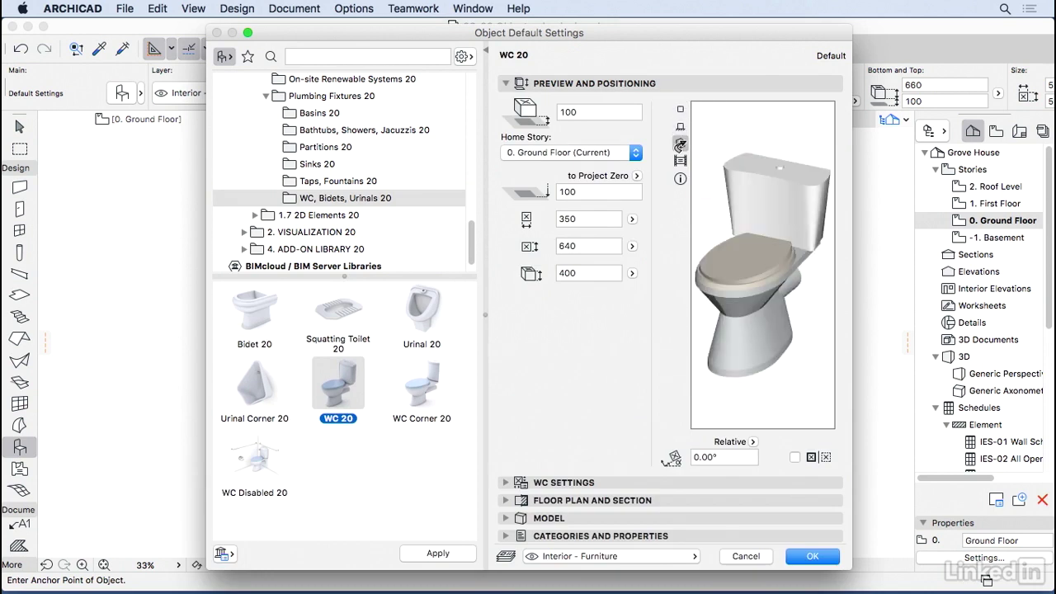
{"action": "left_click", "coordinate": [616, 112]}
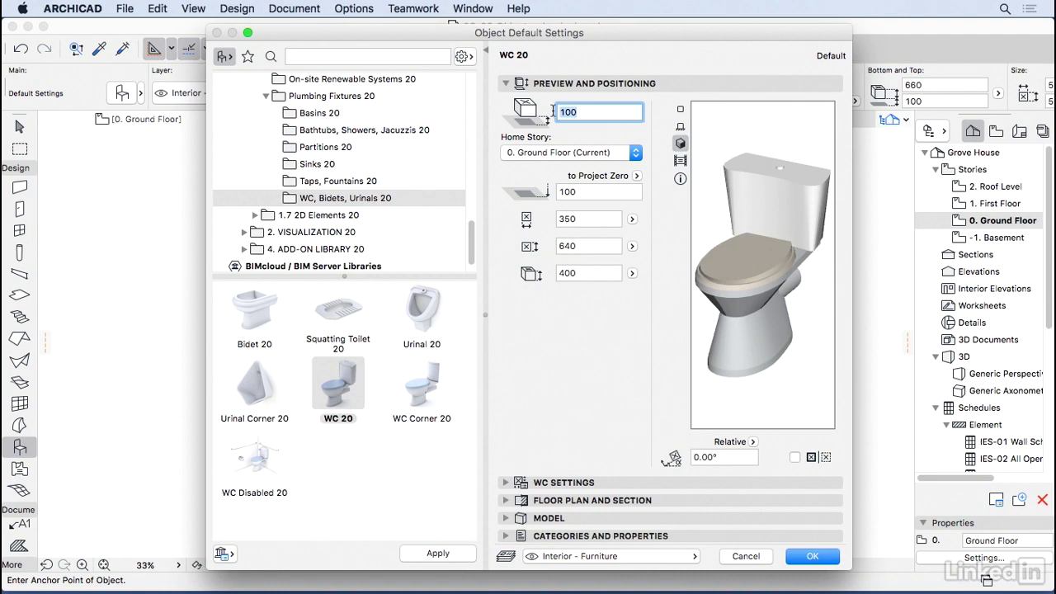
{"action": "type", "text": "0"}
Set the WC's mounting to Wall Hung and its bowl to Type 4.
{"action": "left_click", "coordinate": [605, 478]}
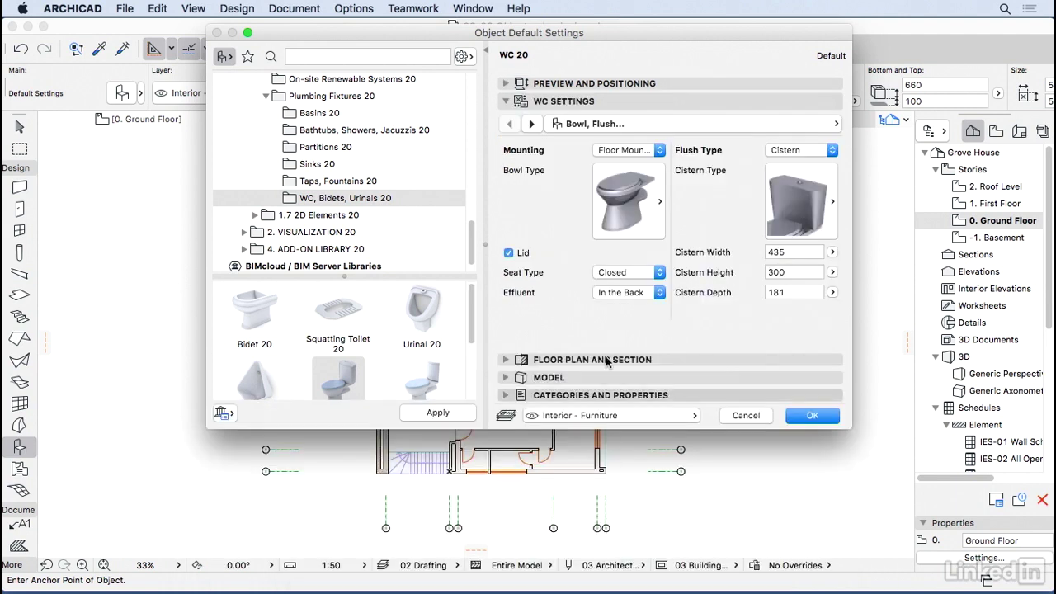
{"action": "left_click", "coordinate": [633, 151]}
{"action": "left_click", "coordinate": [628, 163]}
{"action": "left_click", "coordinate": [639, 188]}
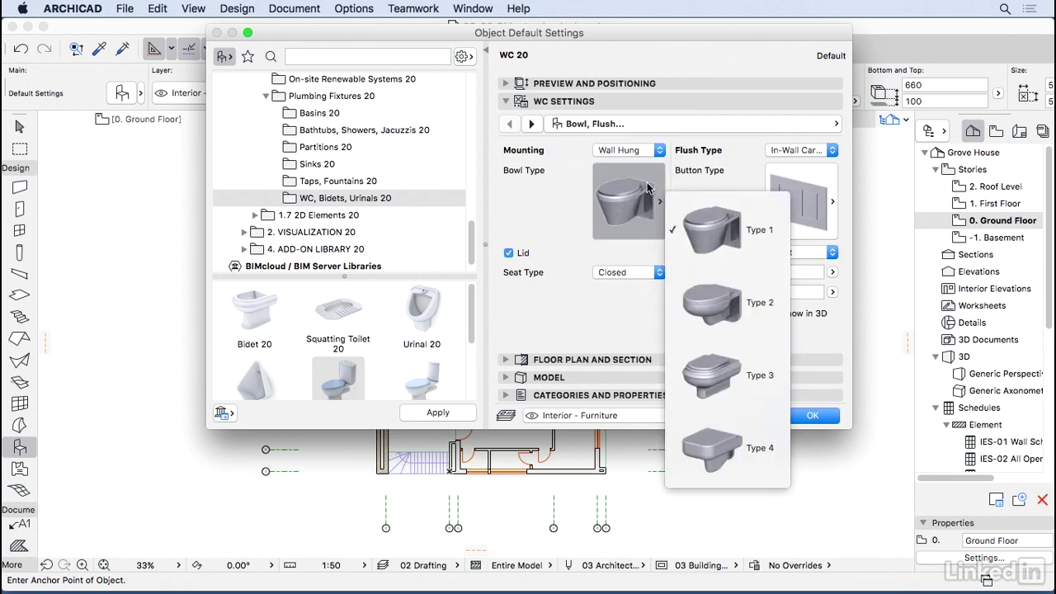
{"action": "left_click", "coordinate": [723, 444]}
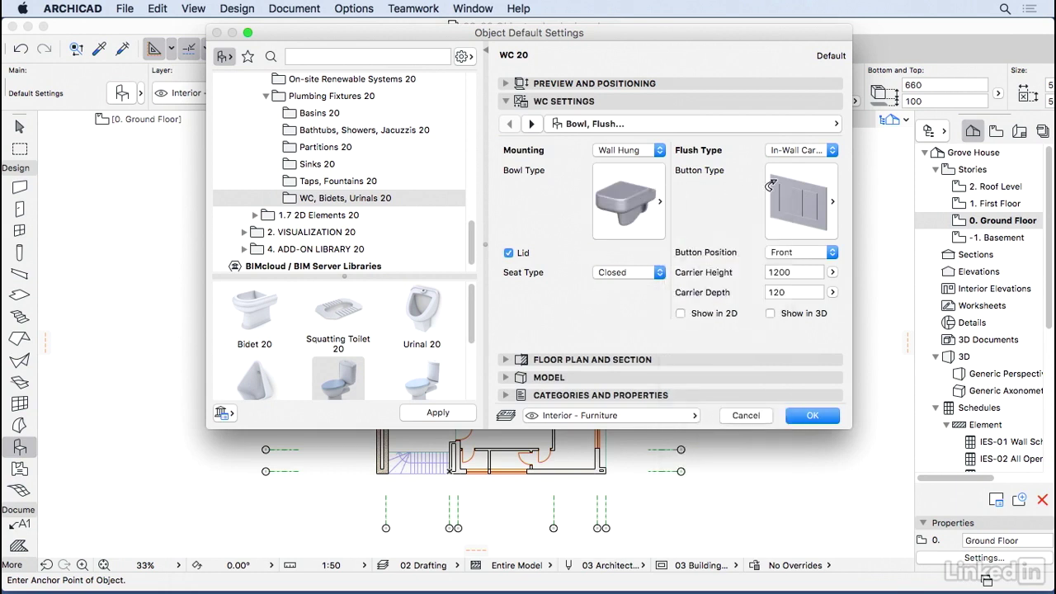
Try the Cistern and Elevated Cistern flush types and return to In-Wall Carrier.
{"action": "left_click", "coordinate": [793, 151]}
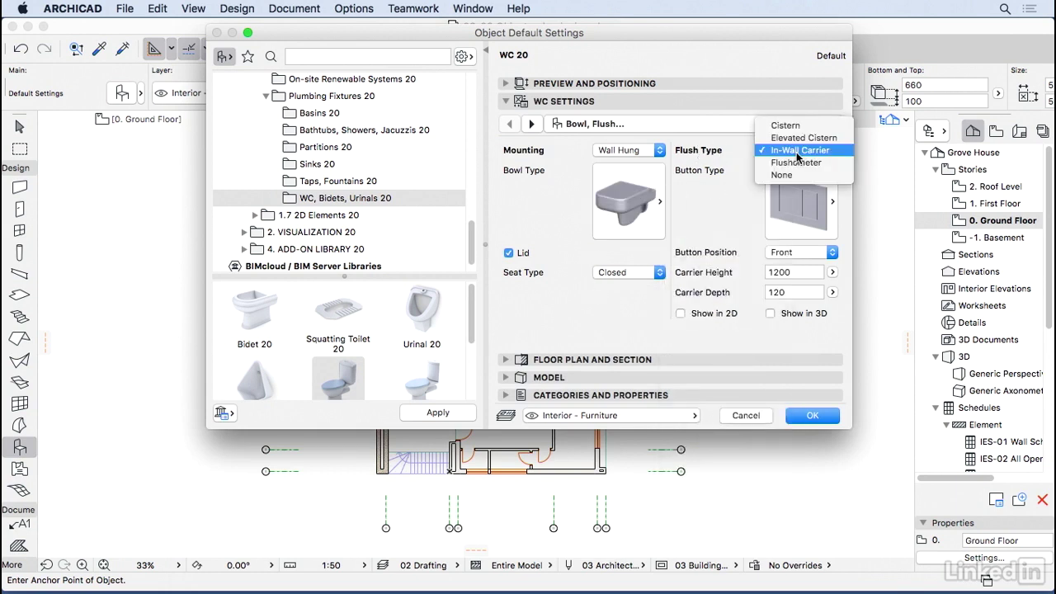
{"action": "left_click", "coordinate": [785, 125]}
{"action": "left_click", "coordinate": [808, 150]}
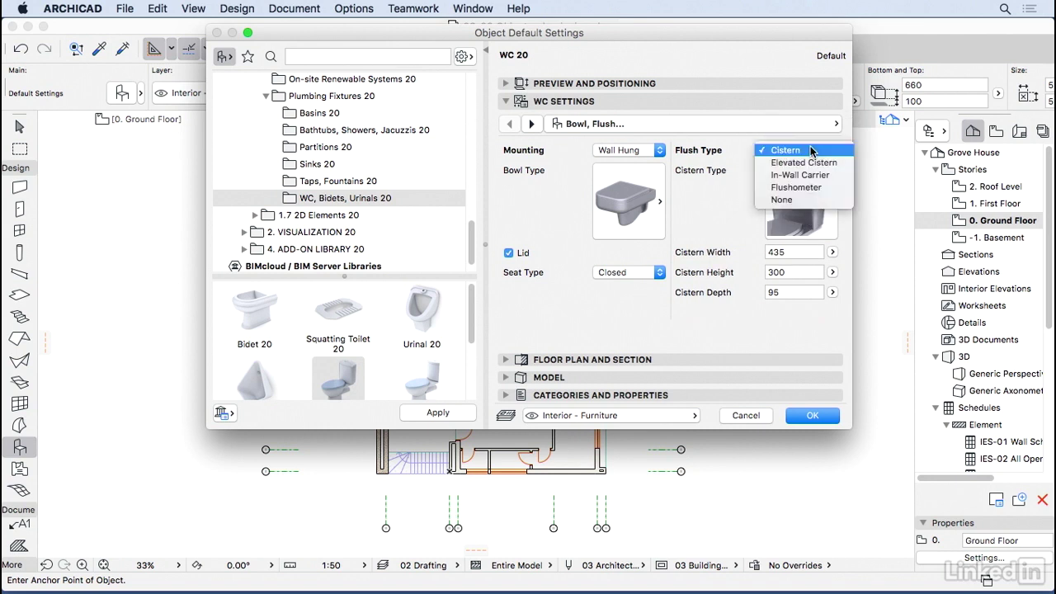
{"action": "left_click", "coordinate": [815, 164]}
{"action": "left_click", "coordinate": [816, 152]}
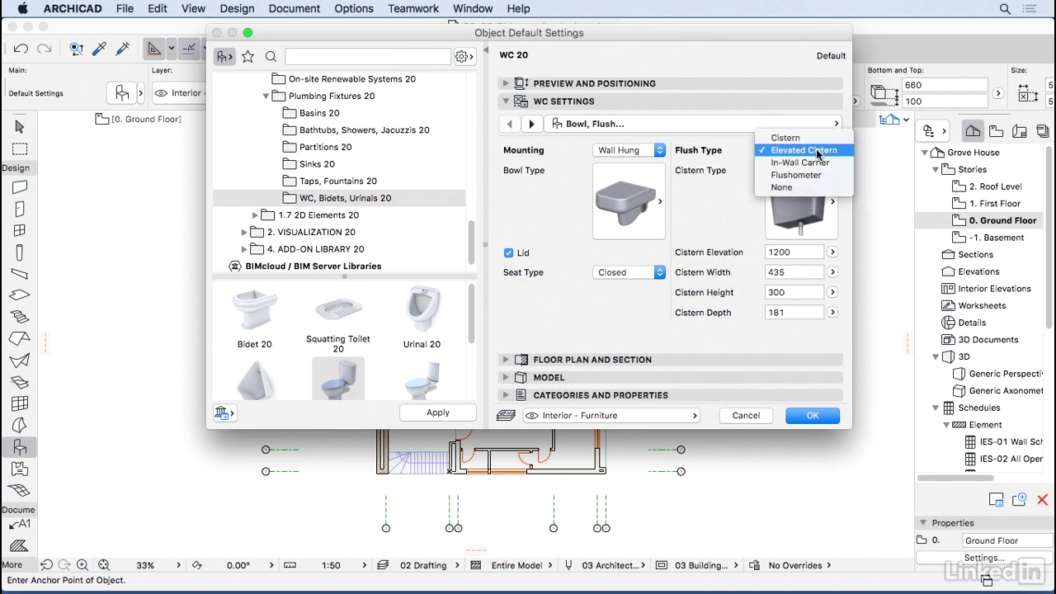
{"action": "left_click", "coordinate": [818, 163]}
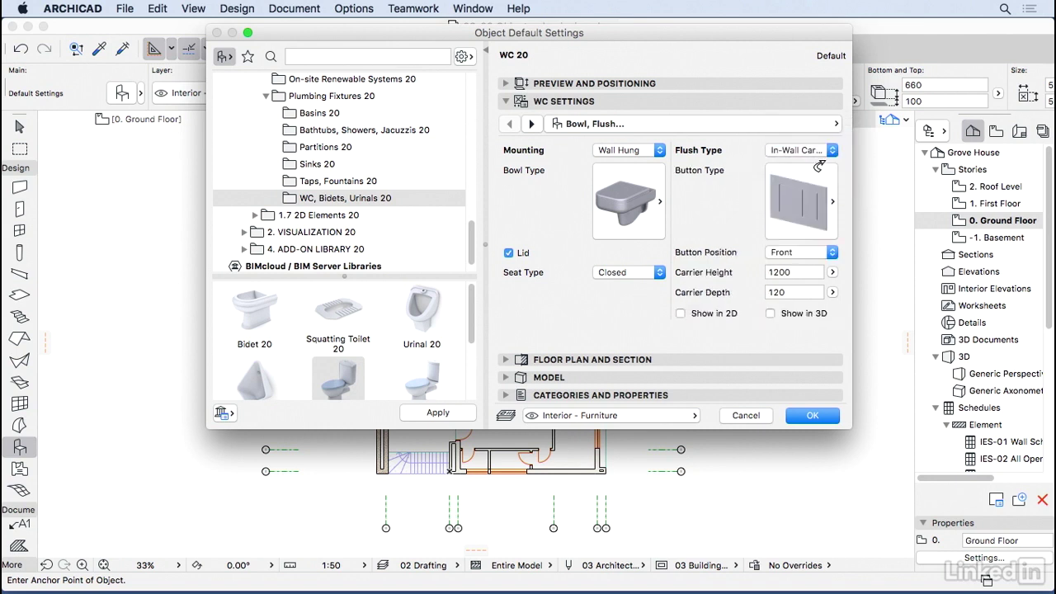
Review the WC's Appearance, Minimal Space and Parameters for Listing pages and accept the default settings.
{"action": "left_click", "coordinate": [729, 125]}
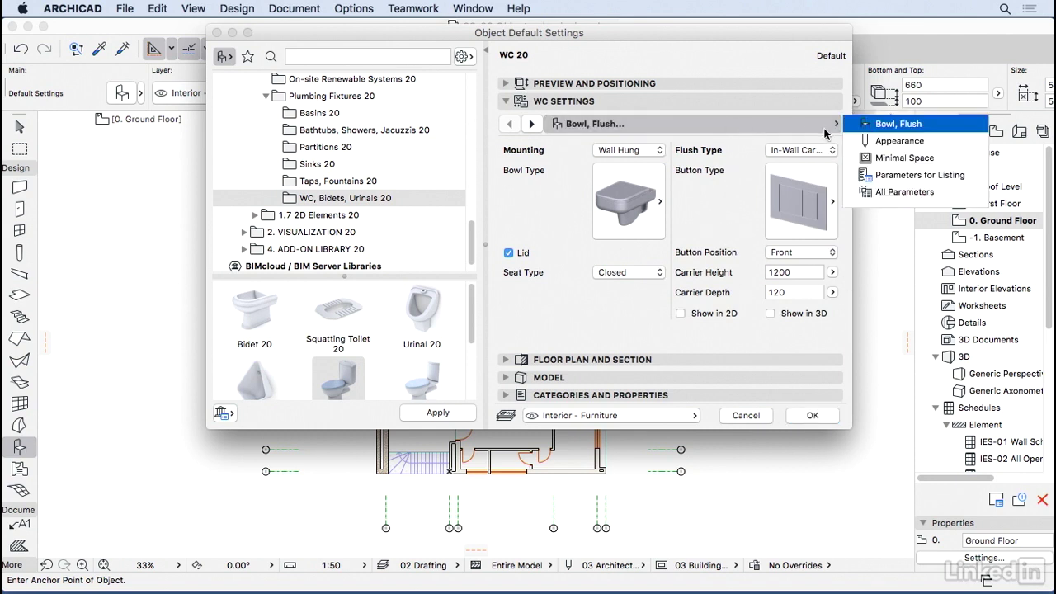
{"action": "left_click", "coordinate": [868, 141]}
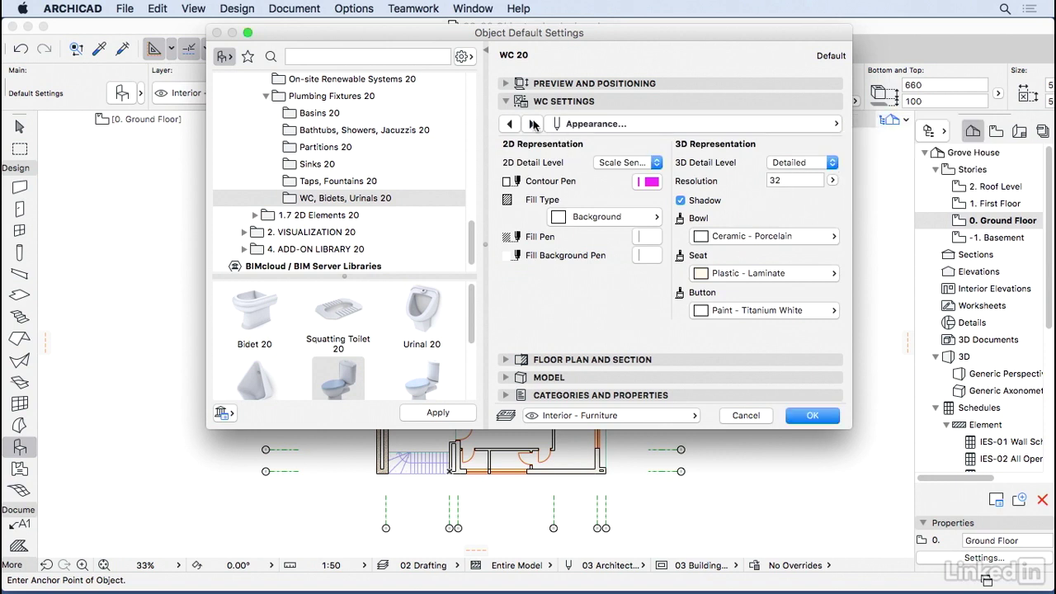
{"action": "left_click", "coordinate": [533, 123]}
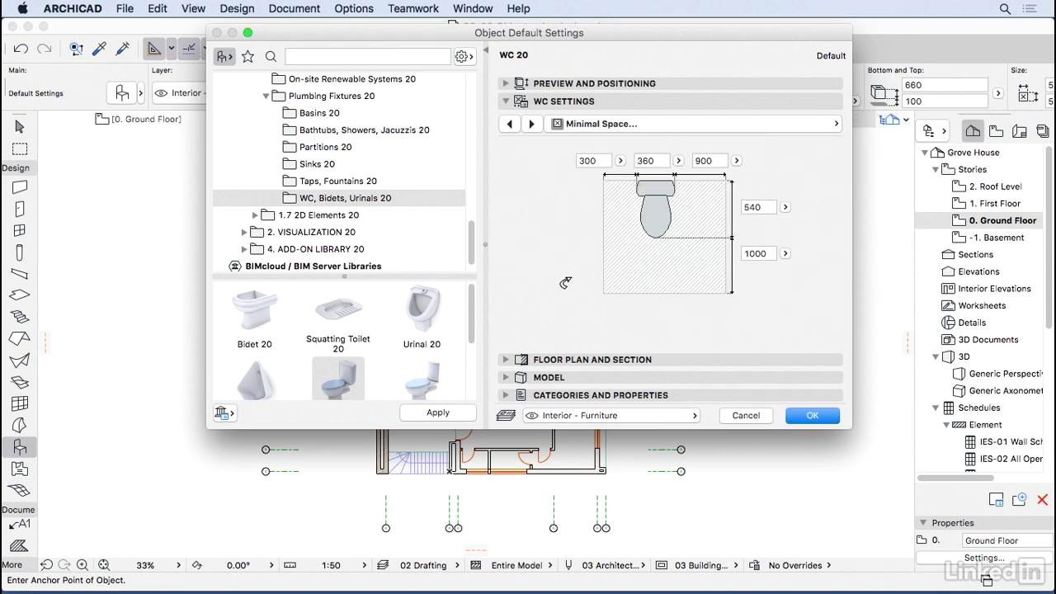
{"action": "left_click", "coordinate": [533, 124]}
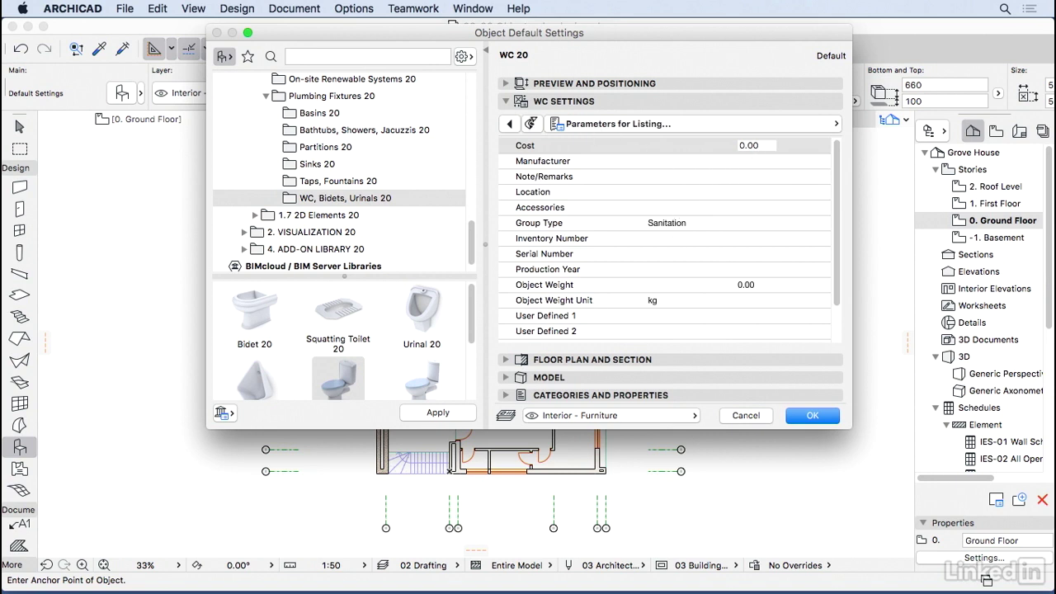
{"action": "left_click", "coordinate": [512, 123]}
{"action": "left_click", "coordinate": [511, 124]}
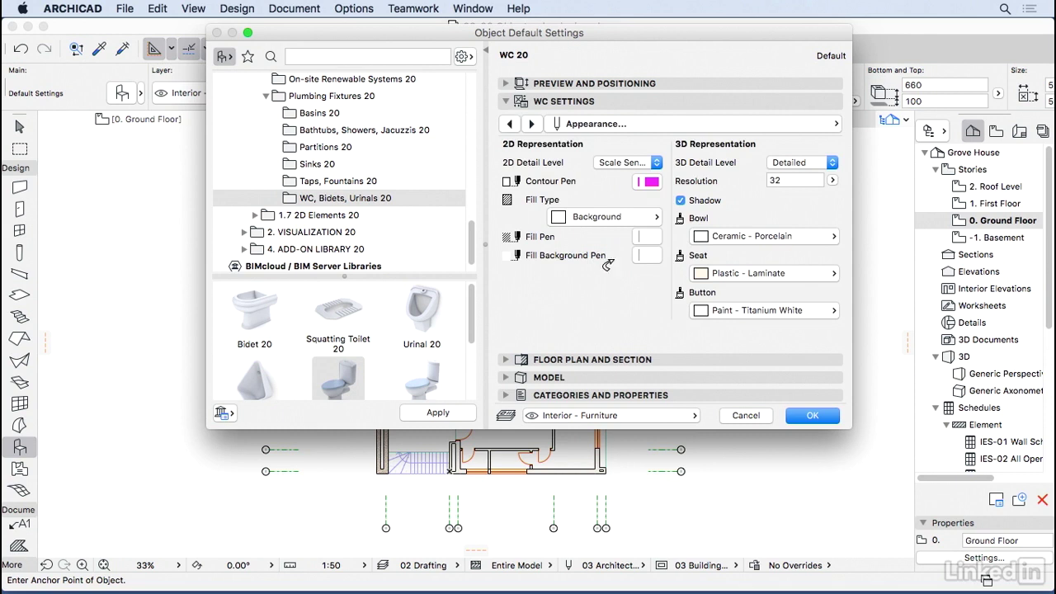
{"action": "left_click", "coordinate": [812, 416]}
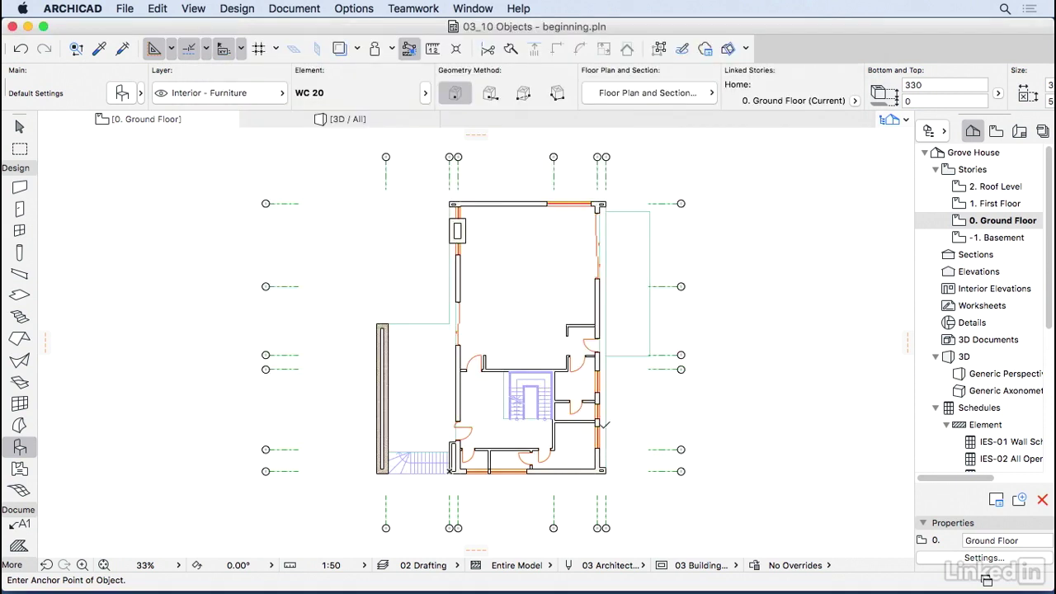
Place the WC in the small room beside the outside stairs and move it by its rear midpoint onto the partition wall's face.
{"action": "scroll", "coordinate": [497, 498], "scroll_direction": "up", "scroll_amount": 5}
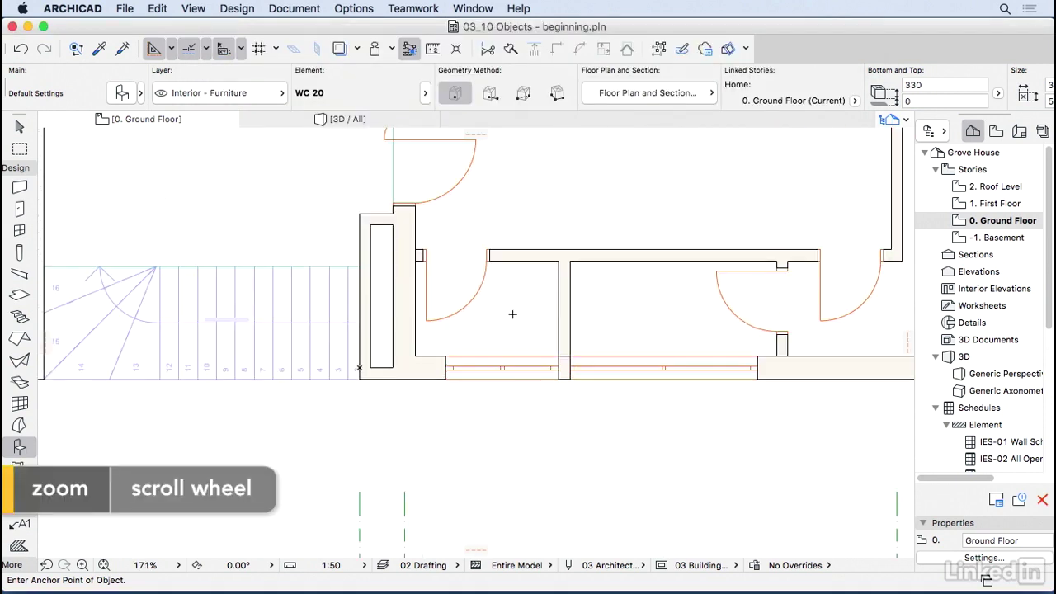
{"action": "left_click", "coordinate": [513, 313]}
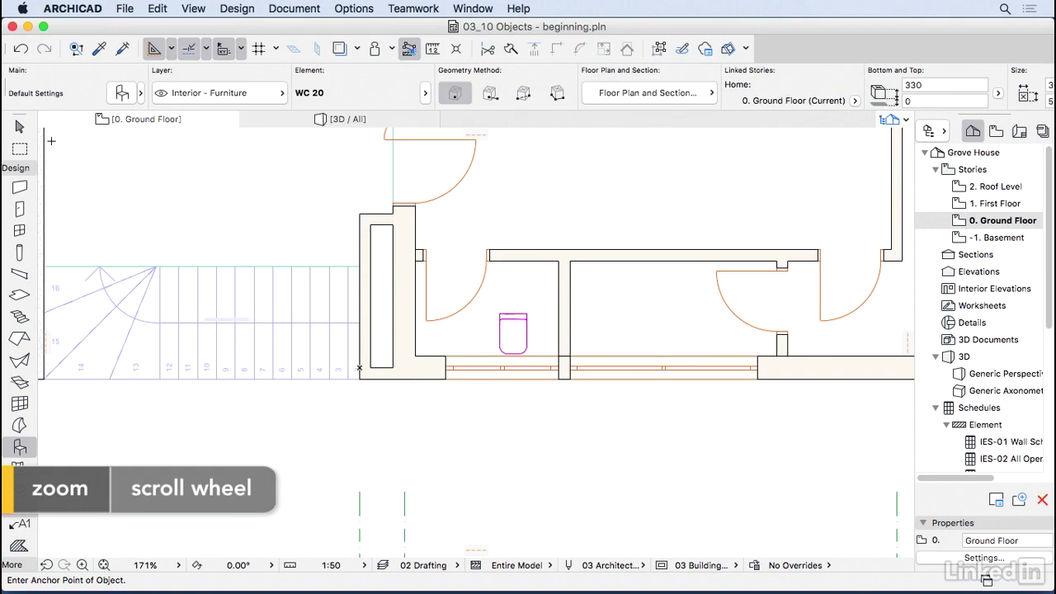
{"action": "left_click", "coordinate": [20, 126]}
{"action": "left_click", "coordinate": [526, 324]}
{"action": "scroll", "coordinate": [526, 324], "scroll_direction": "up", "scroll_amount": 3}
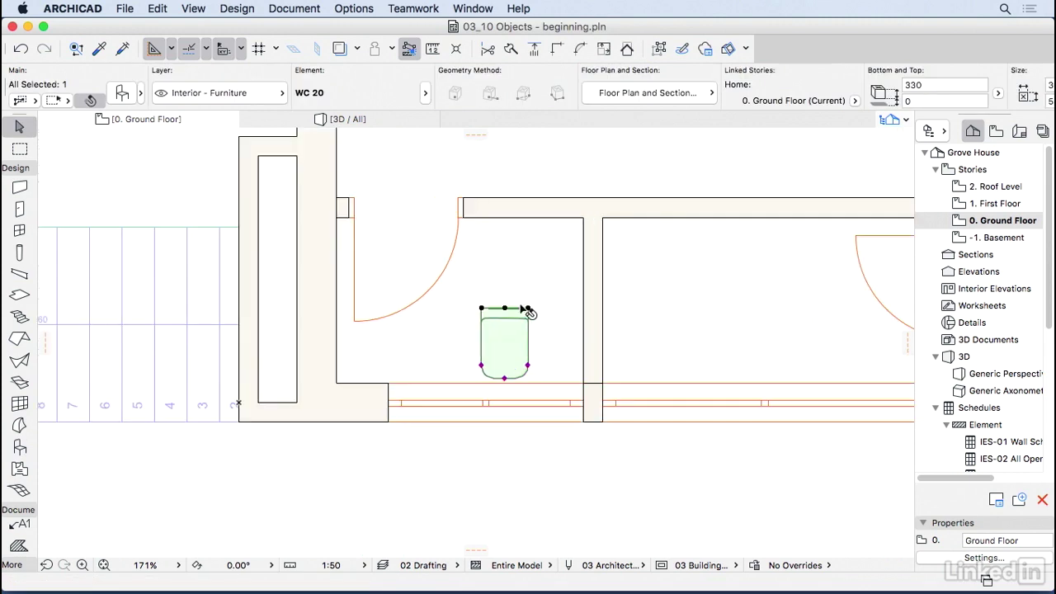
{"action": "key", "text": "super+d"}
{"action": "left_click", "coordinate": [505, 309]}
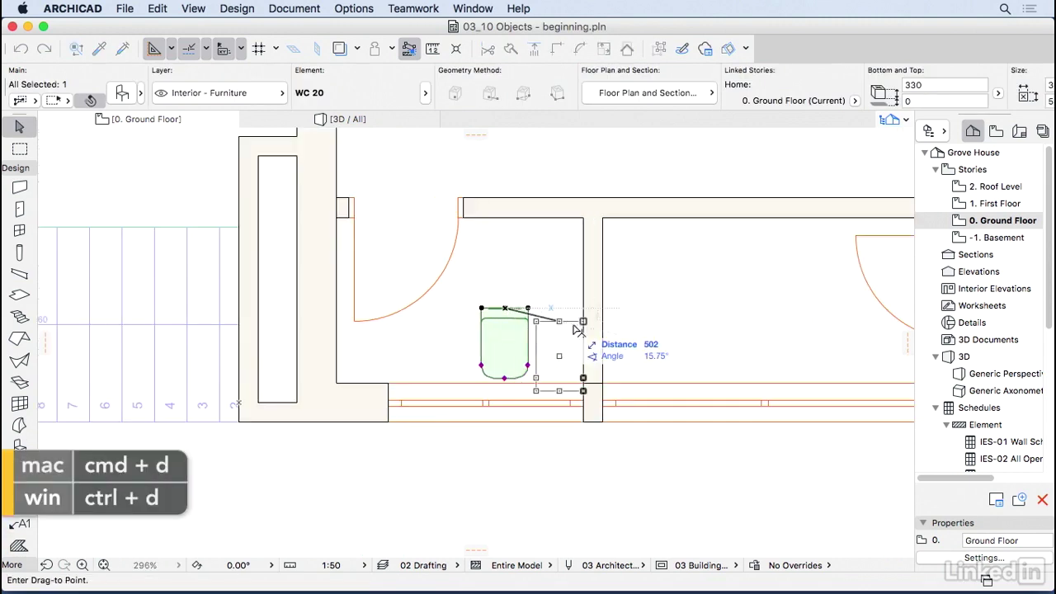
{"action": "left_click", "coordinate": [584, 329]}
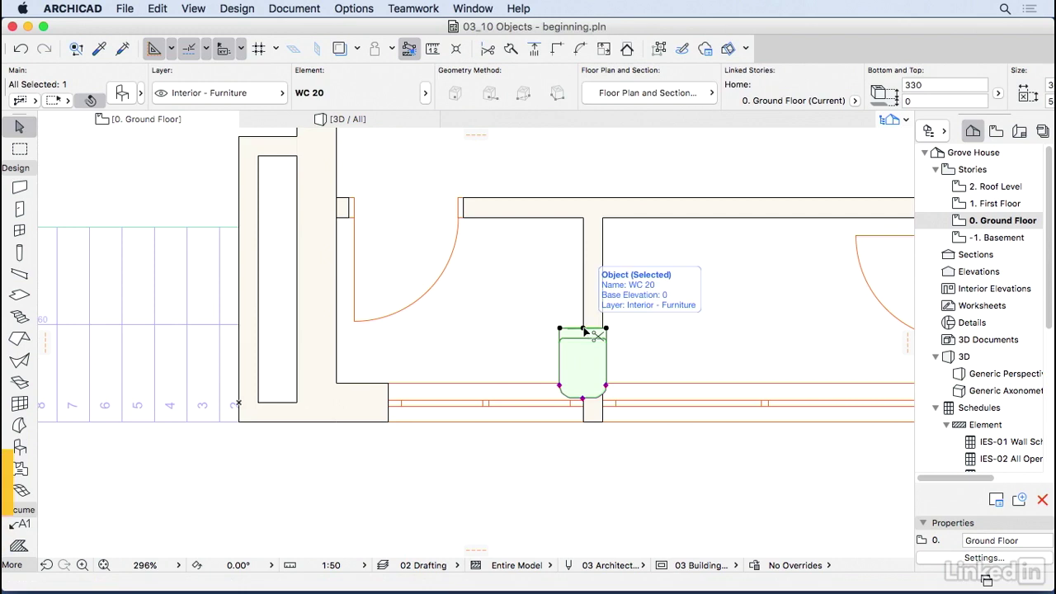
Rotate the WC 90° clockwise about its rear midpoint so it backs onto the partition wall, and deselect it.
{"action": "key", "text": "super+e"}
{"action": "left_click", "coordinate": [583, 328]}
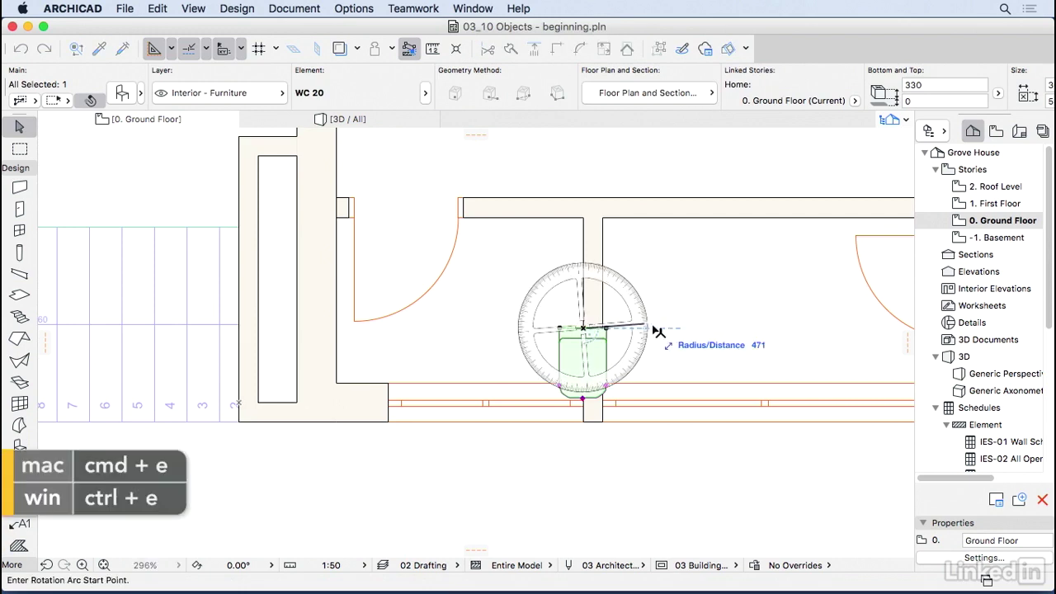
{"action": "left_click", "coordinate": [734, 328]}
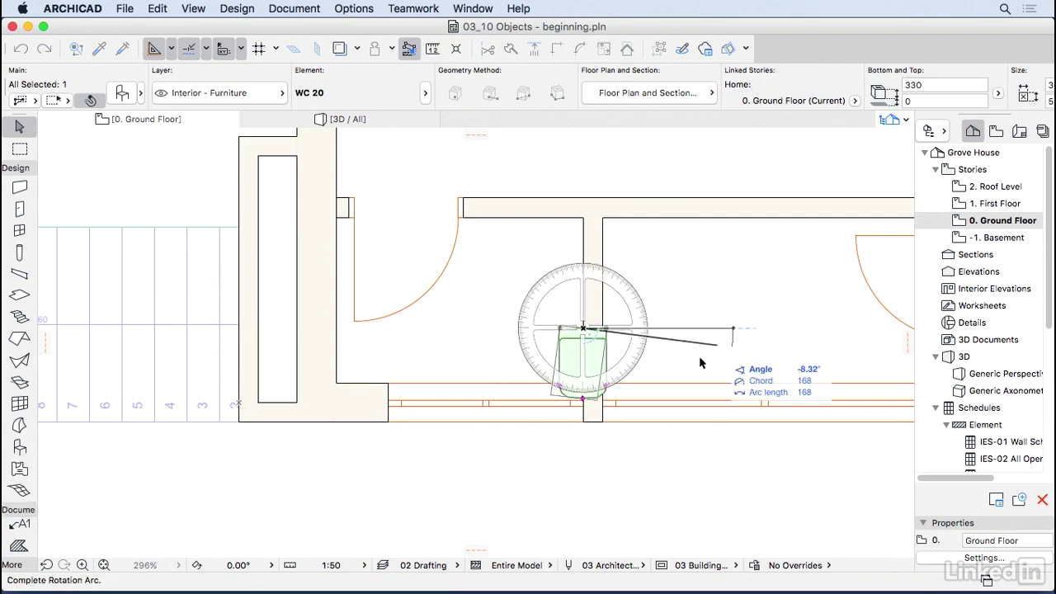
{"action": "left_click", "coordinate": [585, 461]}
{"action": "key", "text": "Escape"}
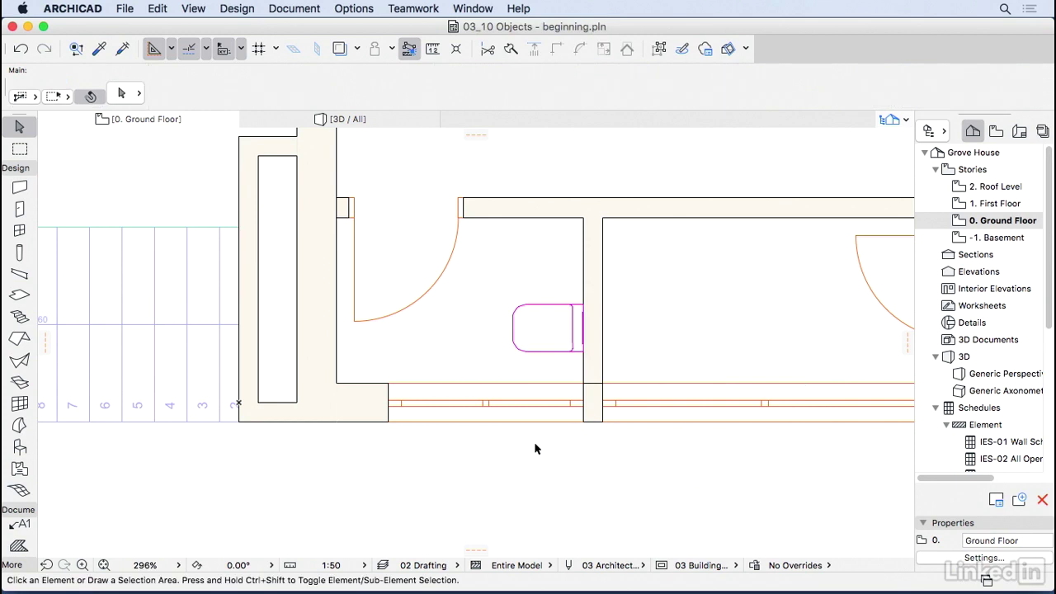
Set the Slab tool's default thickness to 40 and its building material to Stone - Finish.
{"action": "scroll", "coordinate": [693, 262], "scroll_direction": "down", "scroll_amount": 5}
{"action": "middle_click_drag", "start_coordinate": [764, 259], "coordinate": [636, 302]}
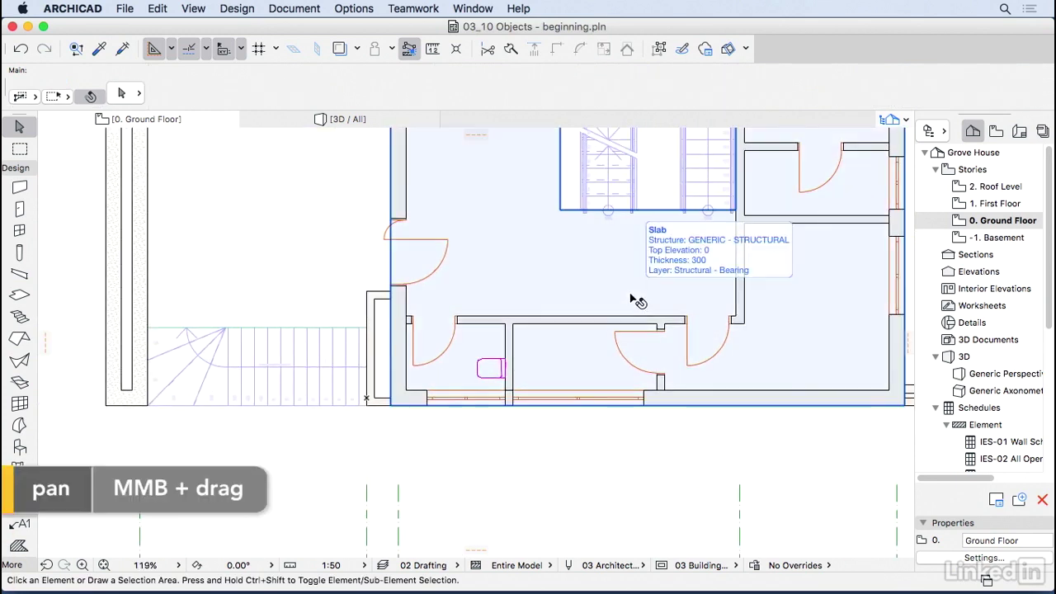
{"action": "scroll", "coordinate": [624, 321], "scroll_direction": "down", "scroll_amount": 3}
{"action": "middle_click_drag", "start_coordinate": [622, 306], "coordinate": [568, 360]}
{"action": "scroll", "coordinate": [569, 363], "scroll_direction": "up", "scroll_amount": 1}
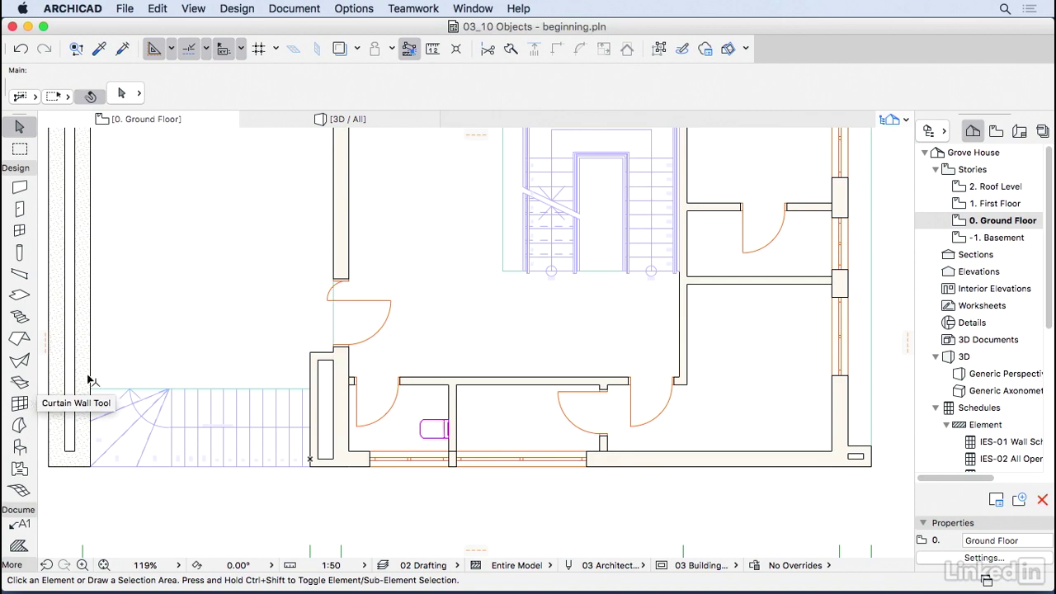
{"action": "middle_click_drag", "start_coordinate": [545, 224], "coordinate": [537, 365]}
{"action": "middle_click_drag", "start_coordinate": [569, 257], "coordinate": [540, 360]}
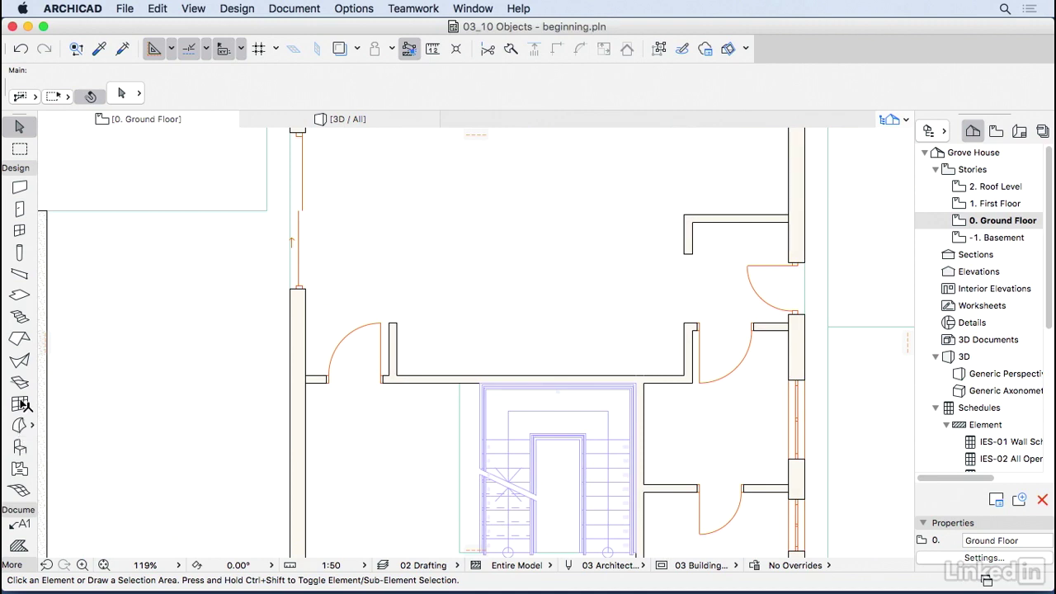
{"action": "left_click", "coordinate": [19, 295]}
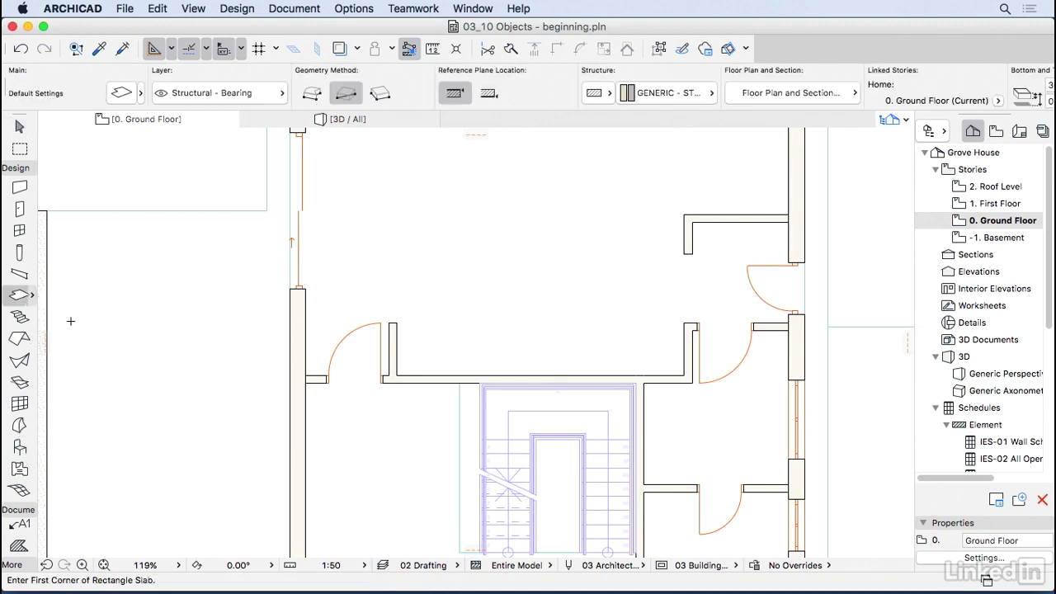
{"action": "key", "text": "super+t"}
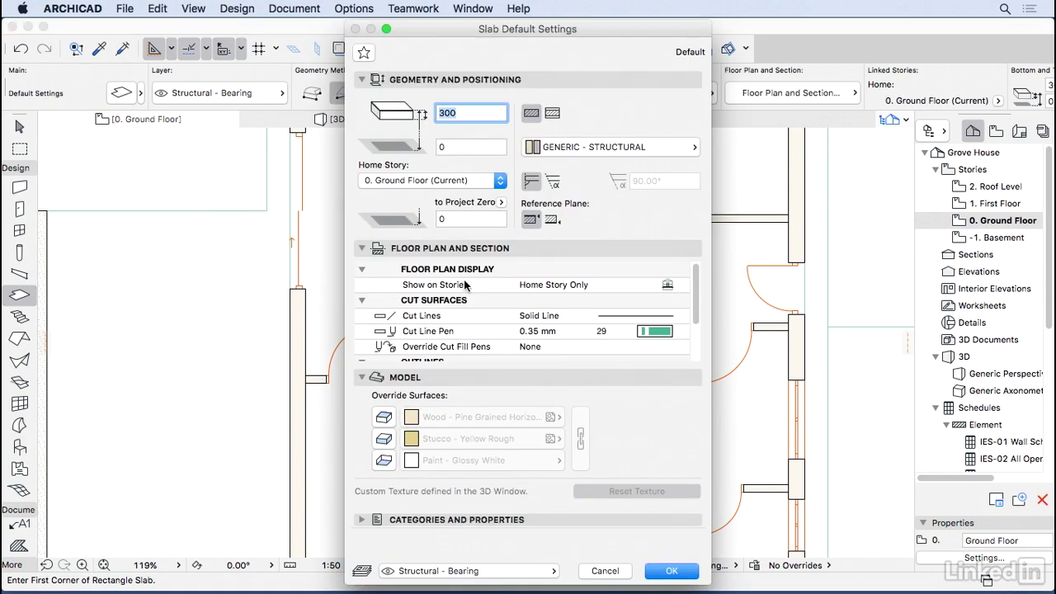
{"action": "type", "text": "40"}
{"action": "left_click", "coordinate": [579, 145]}
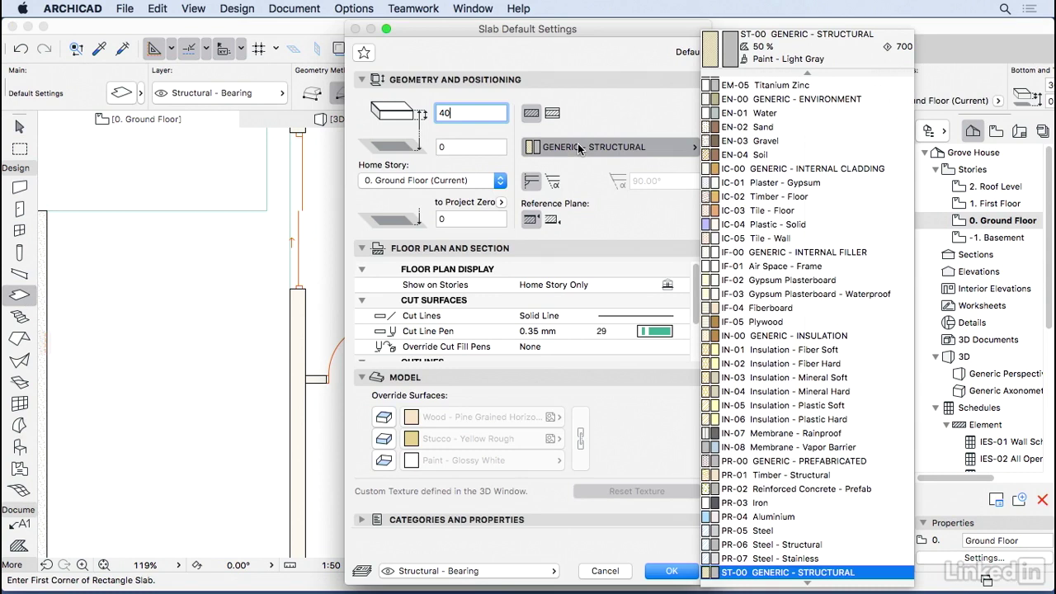
{"action": "type", "text": "sto"}
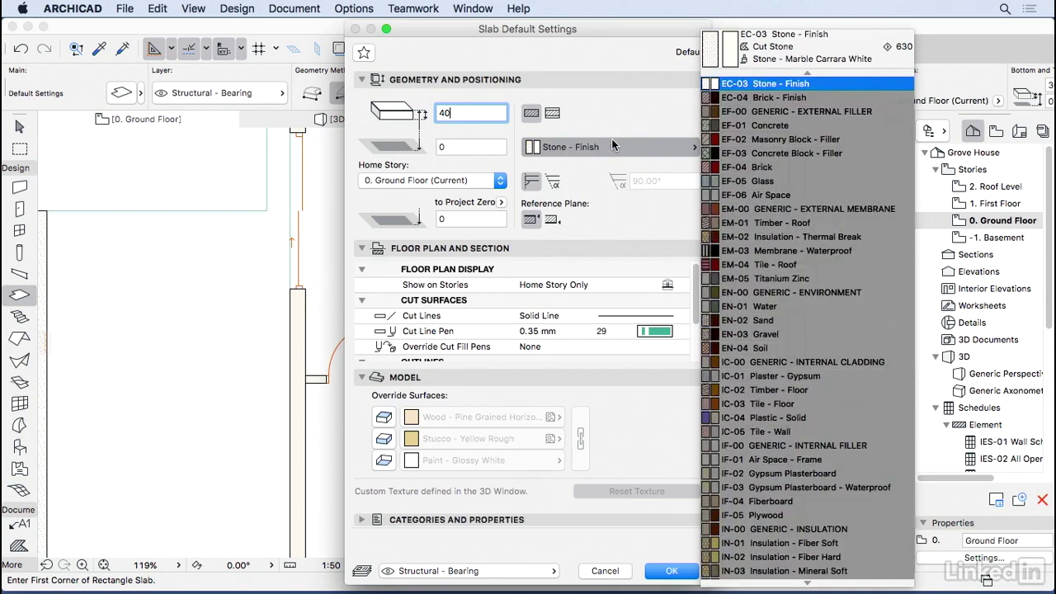
{"action": "key", "text": "Return"}
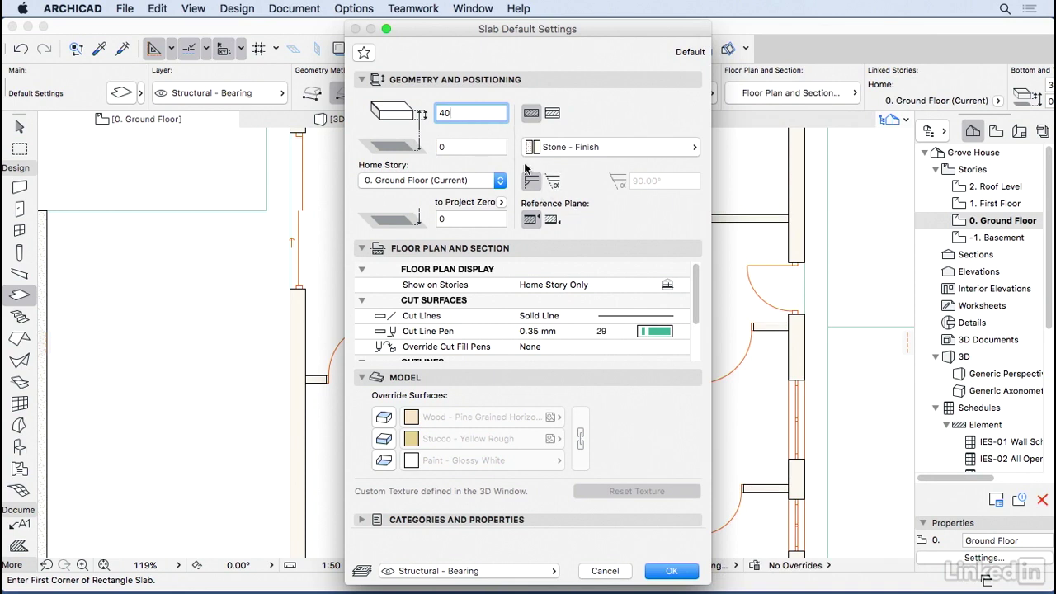
Assign the slab defaults to the Interior - Furniture layer and accept the settings.
{"action": "left_click", "coordinate": [498, 575]}
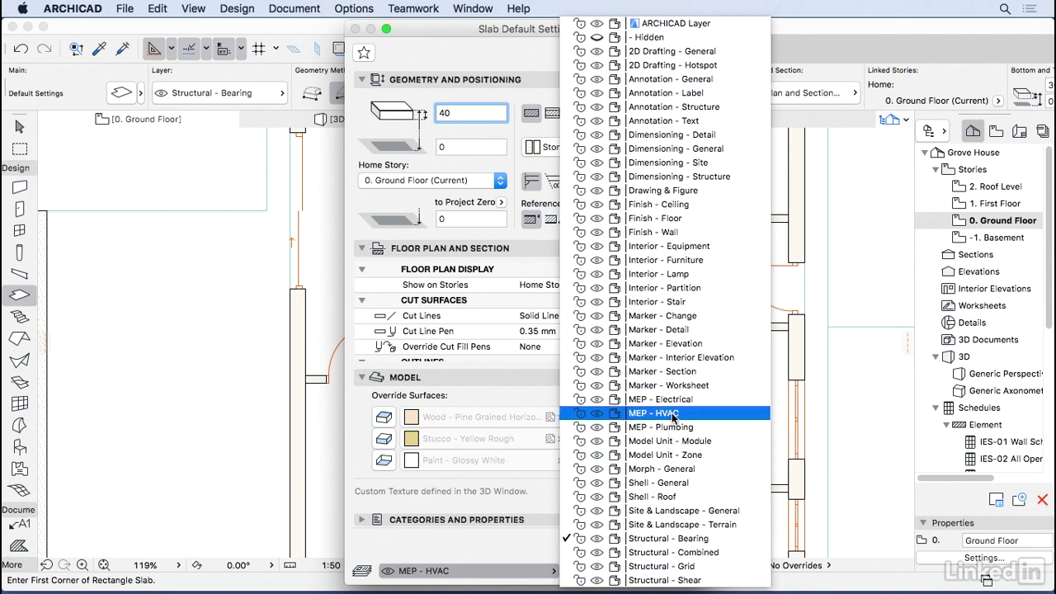
{"action": "left_click", "coordinate": [688, 260]}
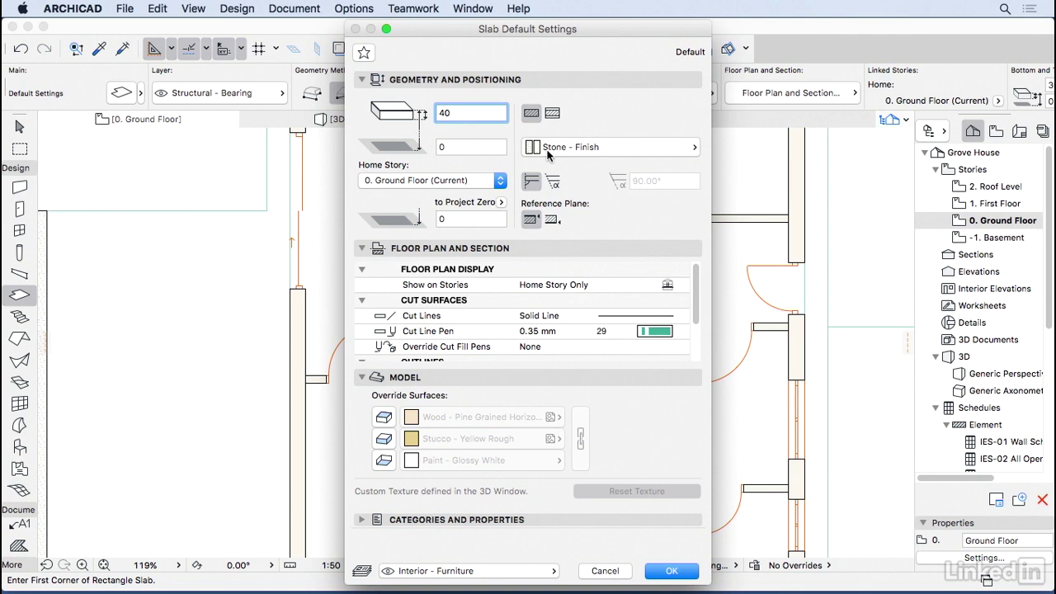
{"action": "left_click", "coordinate": [669, 569]}
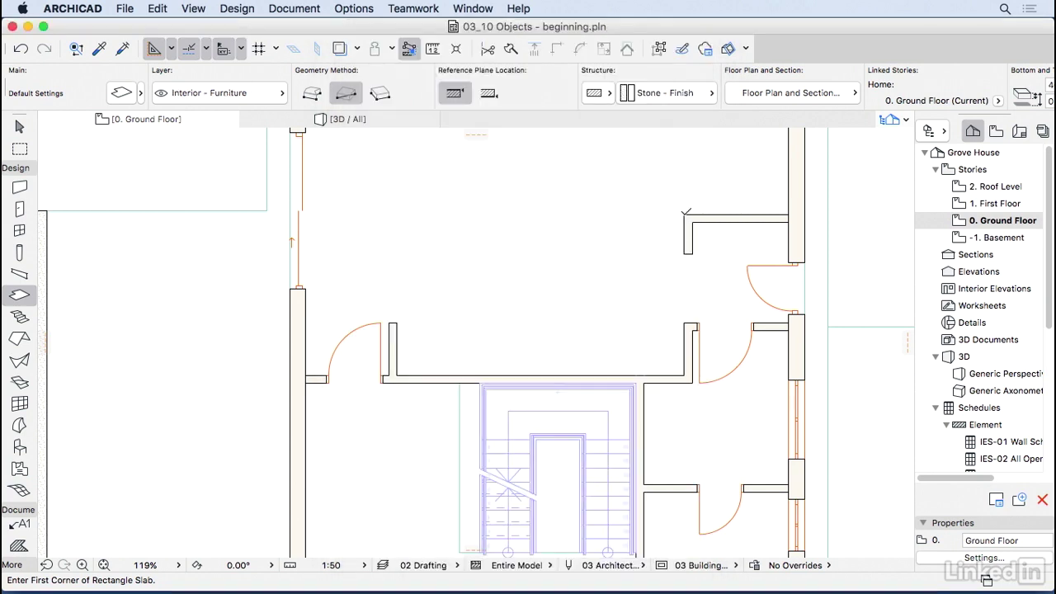
Draw a polygonal slab 750 mm deep from the short L-shaped wall's outer corner toward the sliding door, matching the wall stub's depth, then deselect it.
{"action": "left_click", "coordinate": [684, 213]}
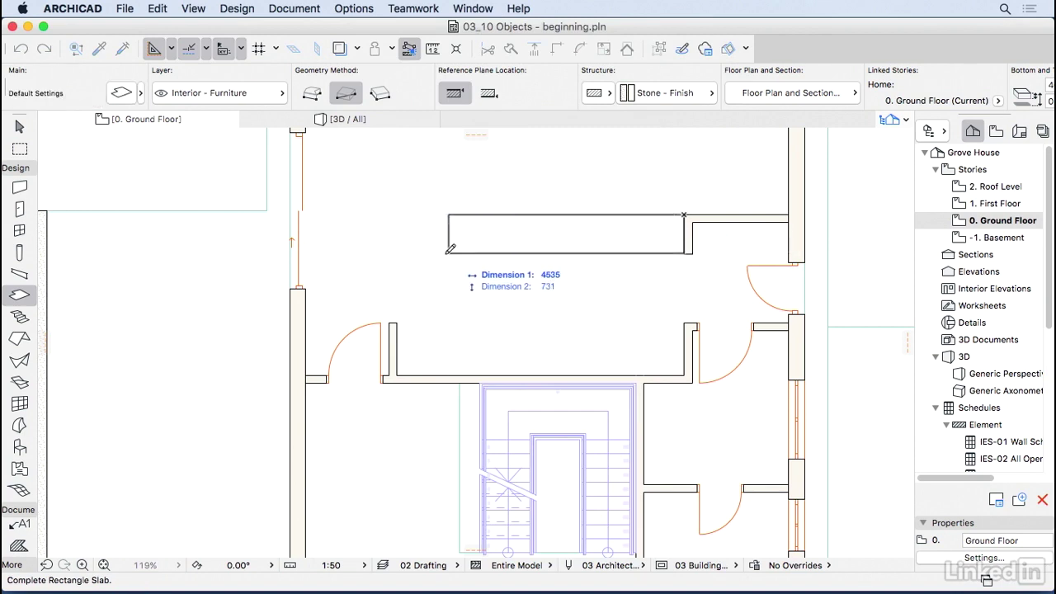
{"action": "left_click", "coordinate": [312, 93]}
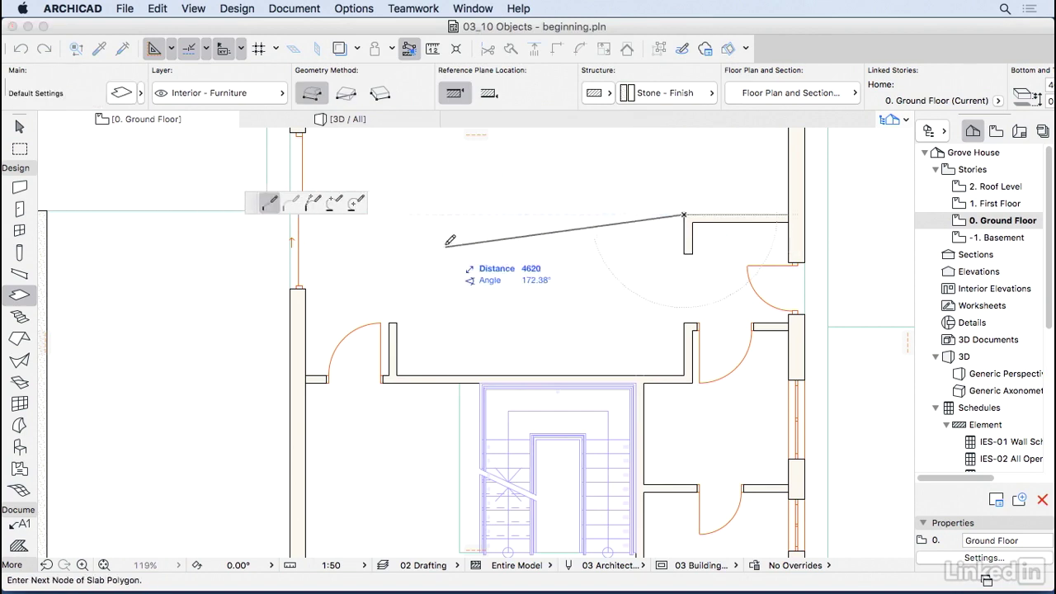
{"action": "left_click", "coordinate": [438, 214]}
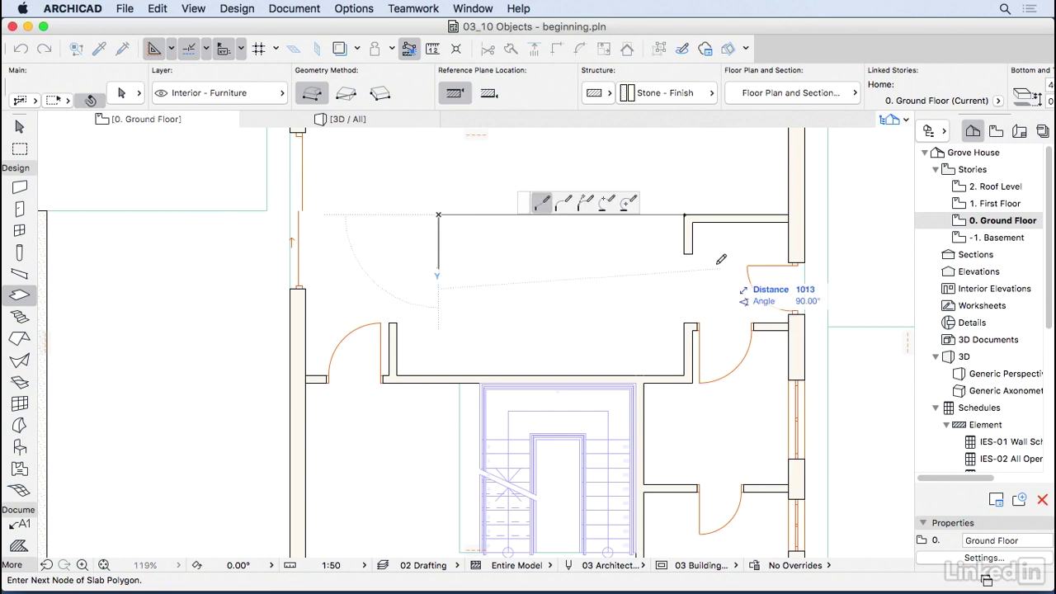
{"action": "left_click", "coordinate": [686, 254]}
{"action": "left_click", "coordinate": [684, 253]}
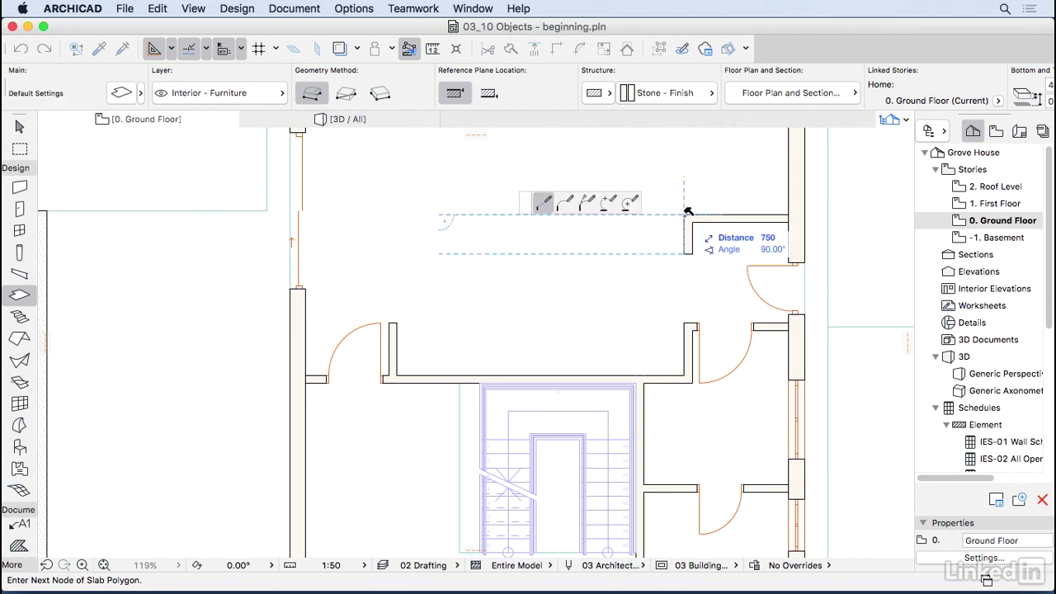
{"action": "left_click", "coordinate": [685, 215]}
{"action": "left_click", "coordinate": [622, 235], "text": "shift"}
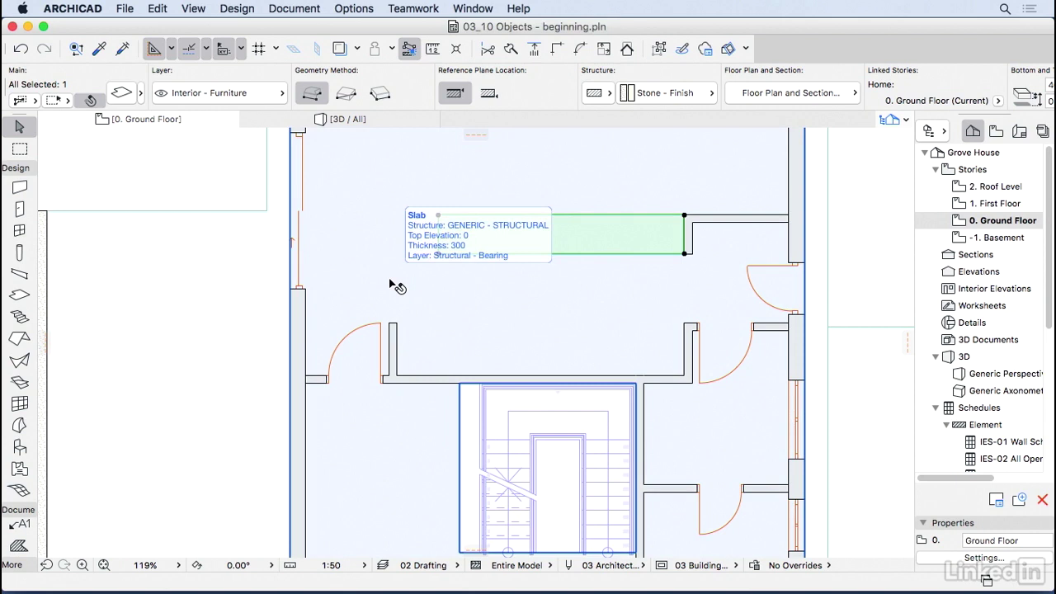
{"action": "key", "text": "Escape"}
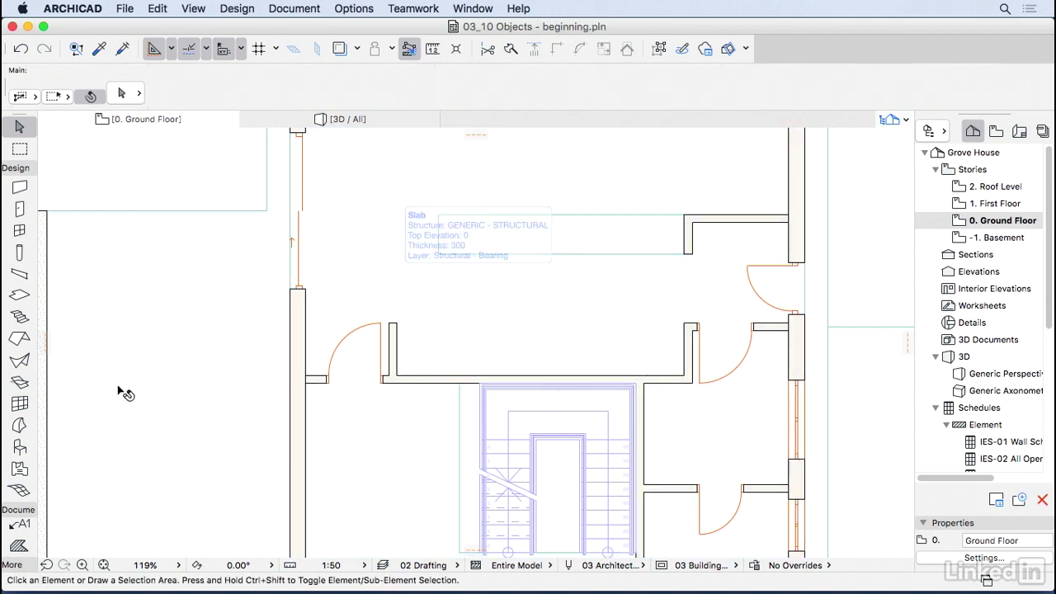
Open the Object tool's default settings.
{"action": "left_click", "coordinate": [26, 448]}
{"action": "double_click", "coordinate": [26, 448]}
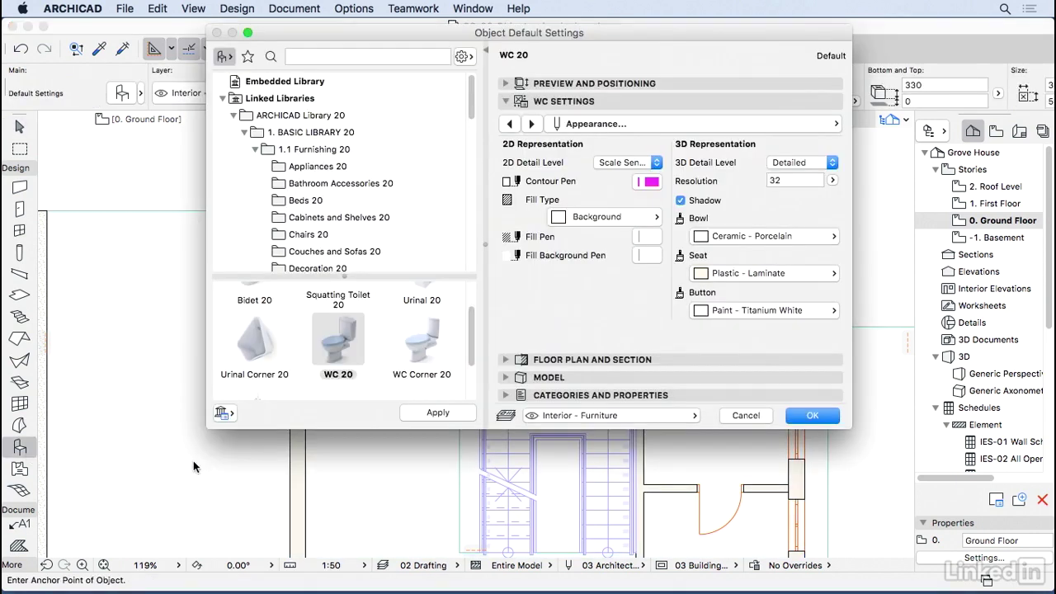